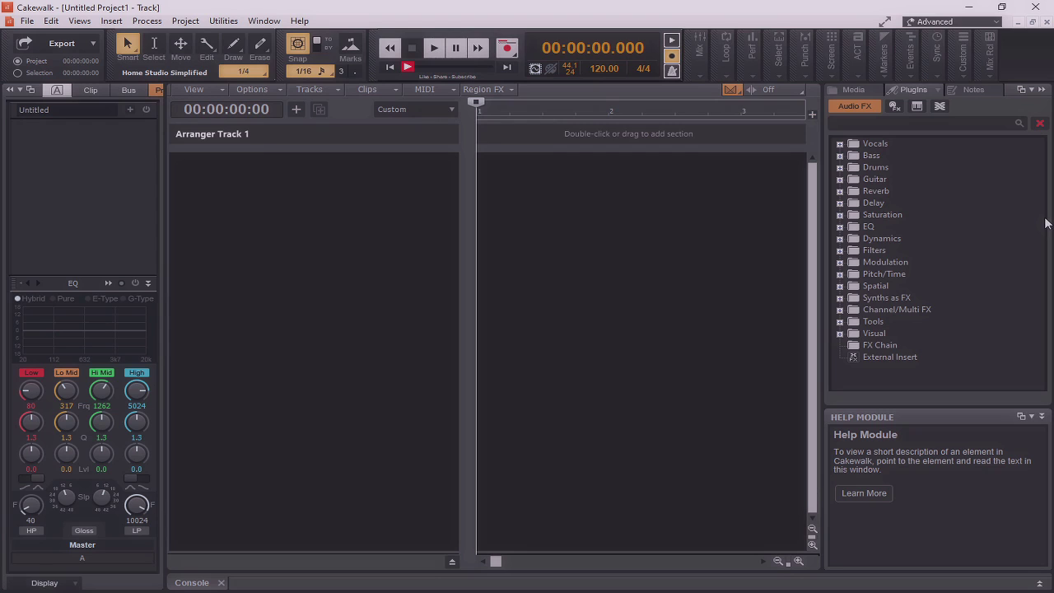
Step: Add four new audio tracks to the project
{"action": "left_click", "coordinate": [297, 111]}
{"action": "left_click", "coordinate": [365, 181]}
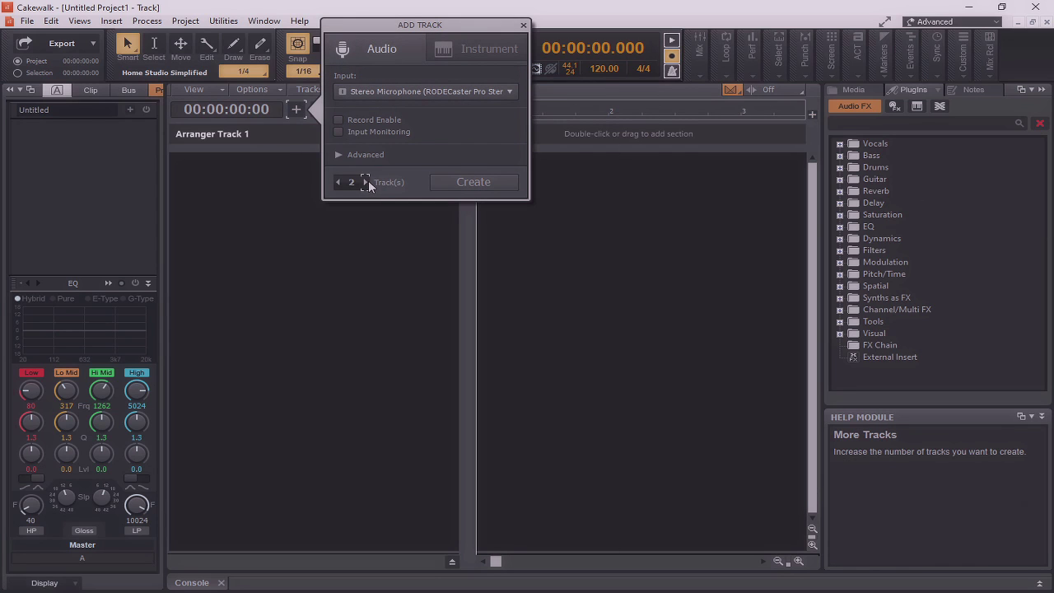
{"action": "left_click", "coordinate": [451, 183]}
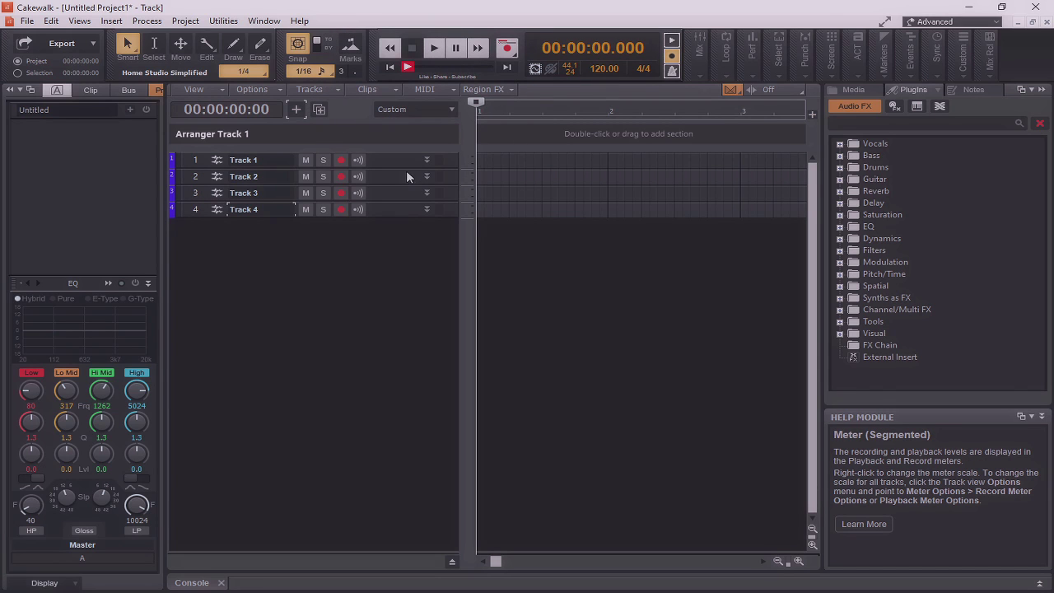
Step: Make all four tracks taller so their clip, automation and FX rows show
{"action": "left_click", "coordinate": [197, 163]}
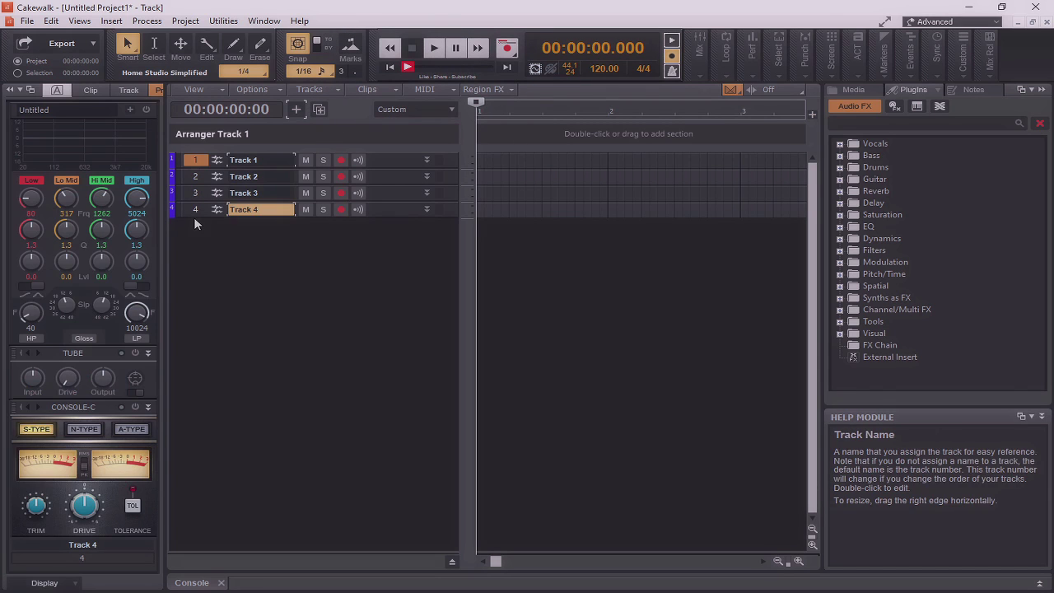
{"action": "left_click", "coordinate": [196, 209], "text": "shift"}
{"action": "left_click_drag", "start_coordinate": [383, 170], "coordinate": [389, 222]}
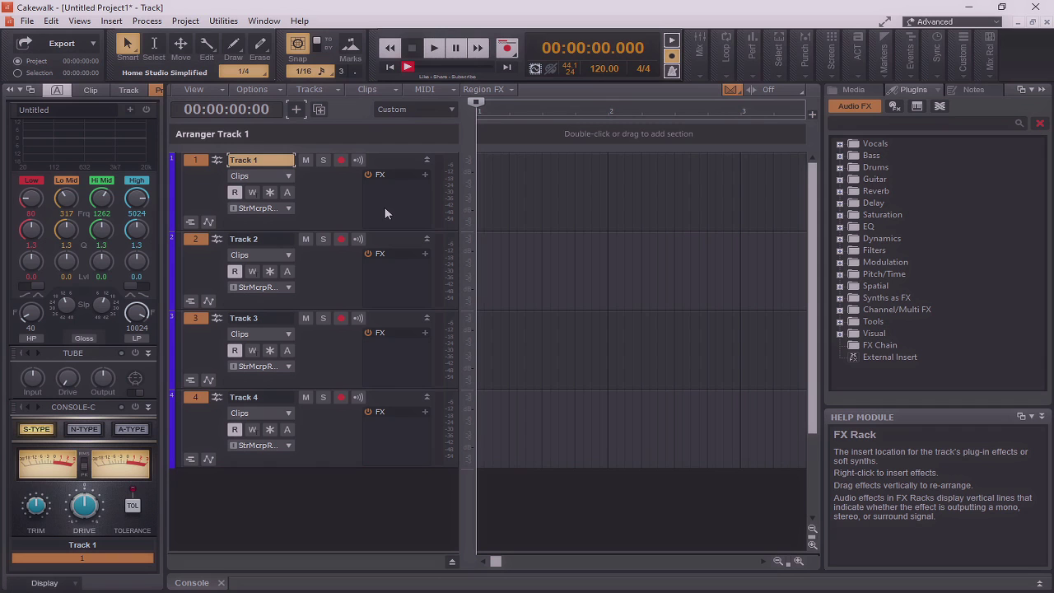
Step: Rename Track 1 through Track 4 to Vocals, BU Vox, Guitar and Bass in turn
{"action": "double_click", "coordinate": [267, 159]}
{"action": "type", "text": "Vocals"}
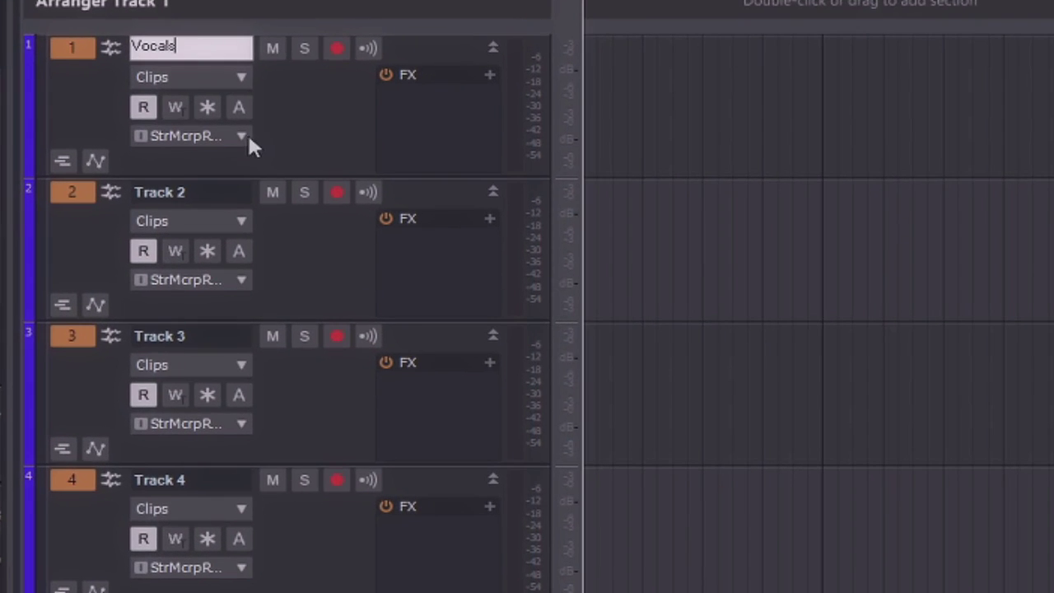
{"action": "key", "text": "Return"}
{"action": "double_click", "coordinate": [210, 192]}
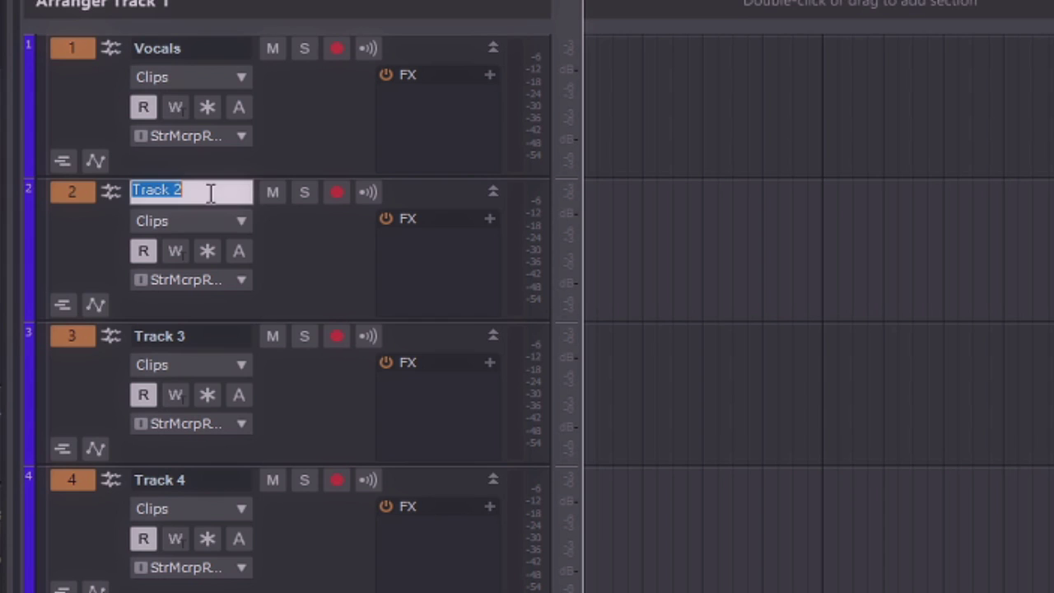
{"action": "type", "text": "BU Vox"}
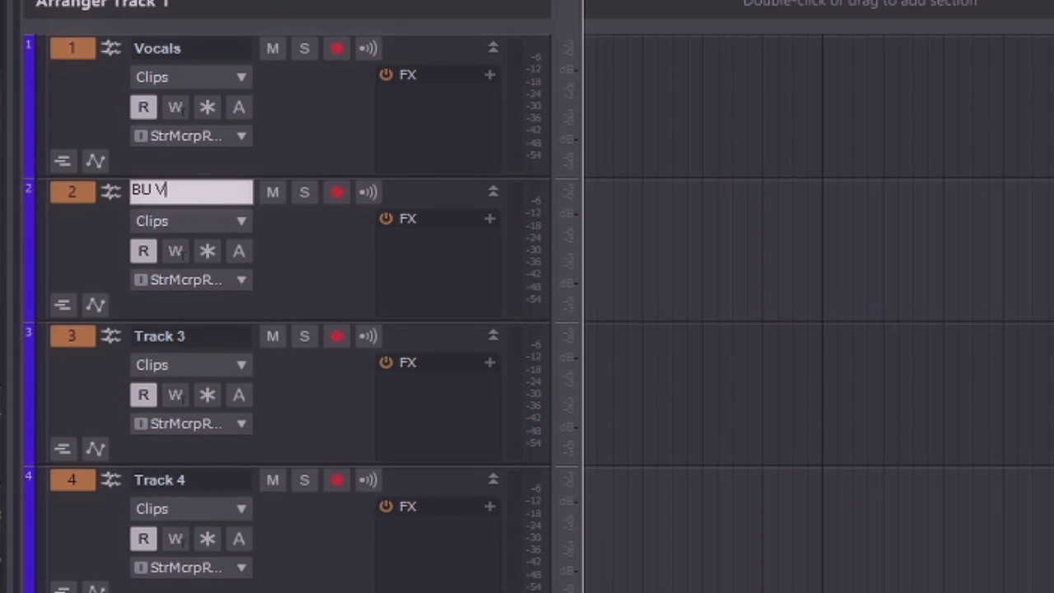
{"action": "double_click", "coordinate": [203, 333]}
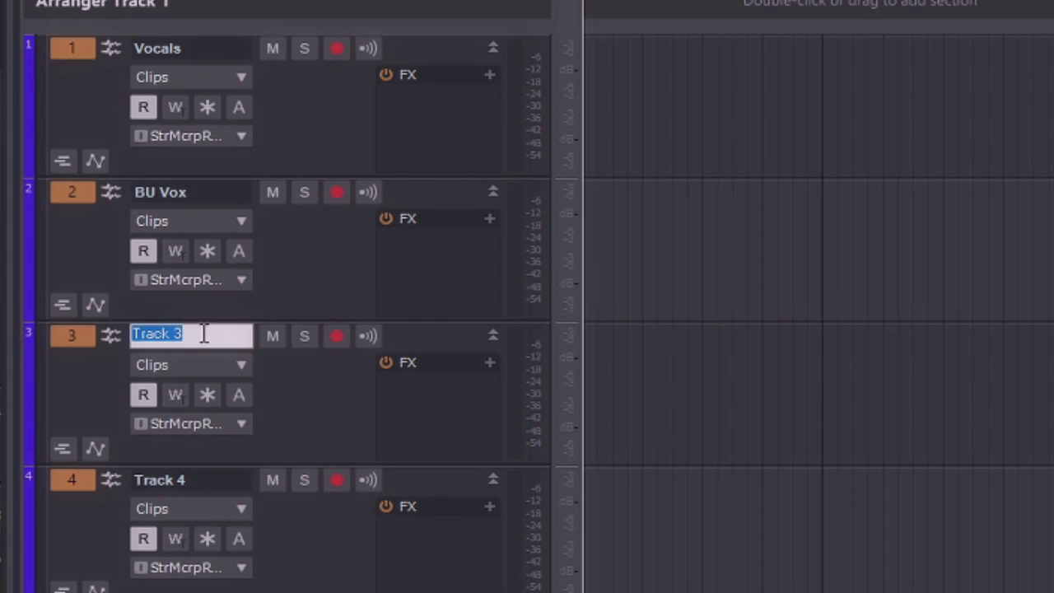
{"action": "type", "text": "Guitar"}
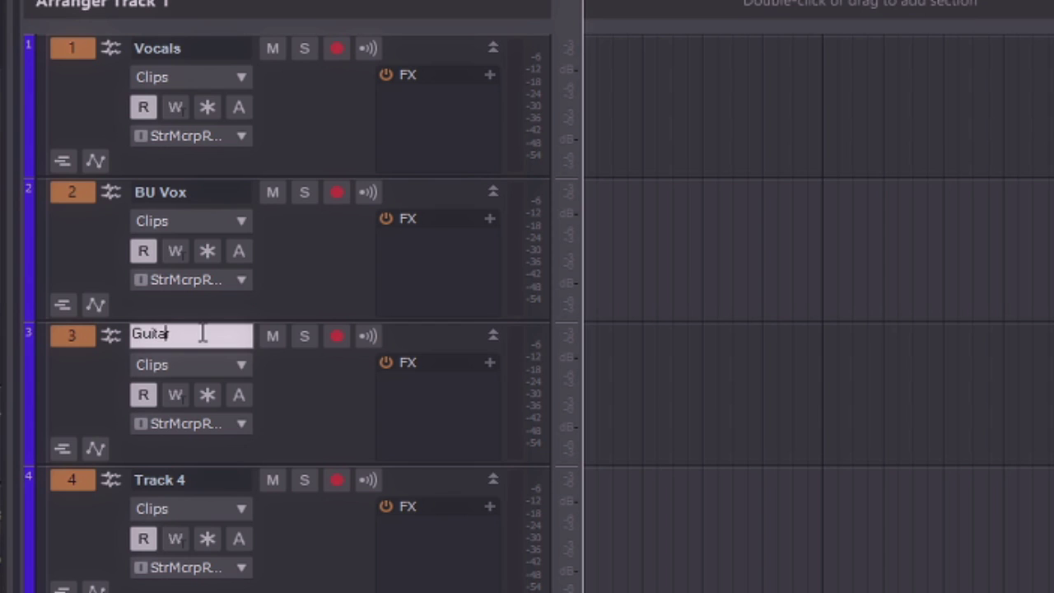
{"action": "key", "text": "Return"}
{"action": "double_click", "coordinate": [221, 482]}
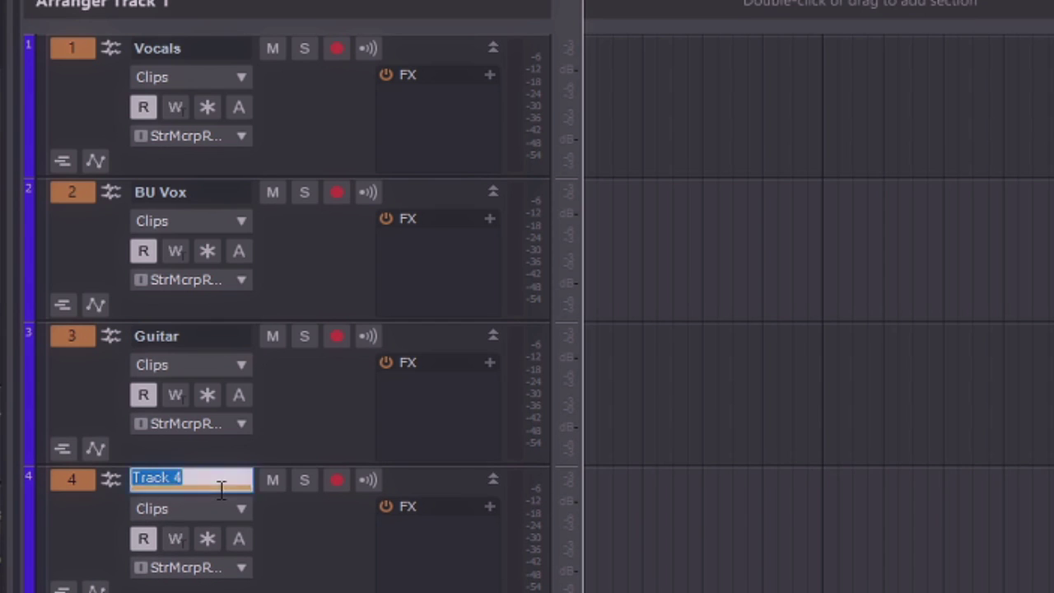
{"action": "type", "text": "Bass"}
{"action": "key", "text": "Return"}
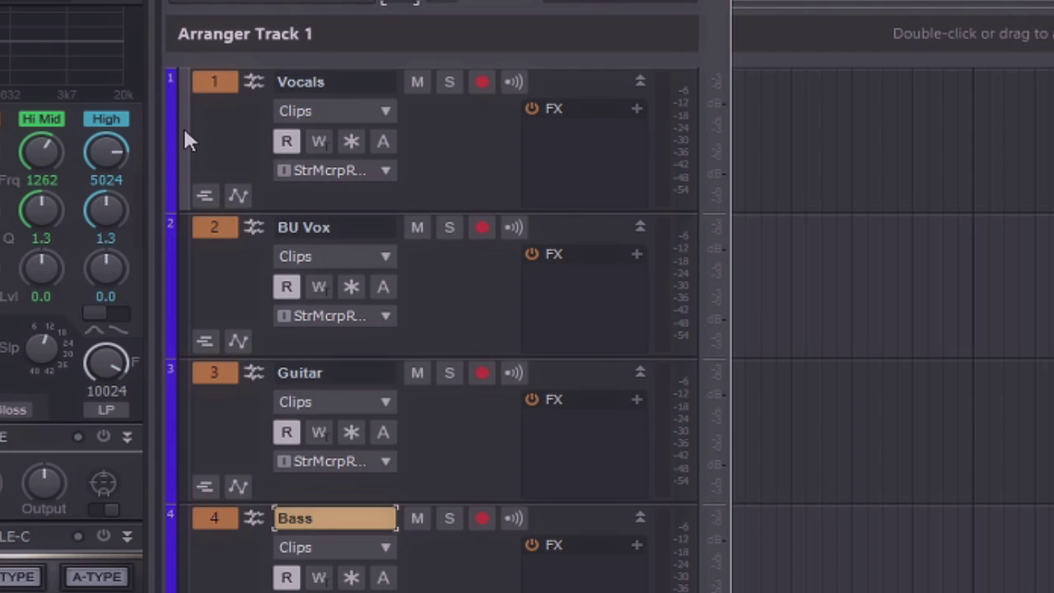
Step: Try a cyan in the custom colour picker for Vocals, then cancel without applying
{"action": "left_click", "coordinate": [184, 133]}
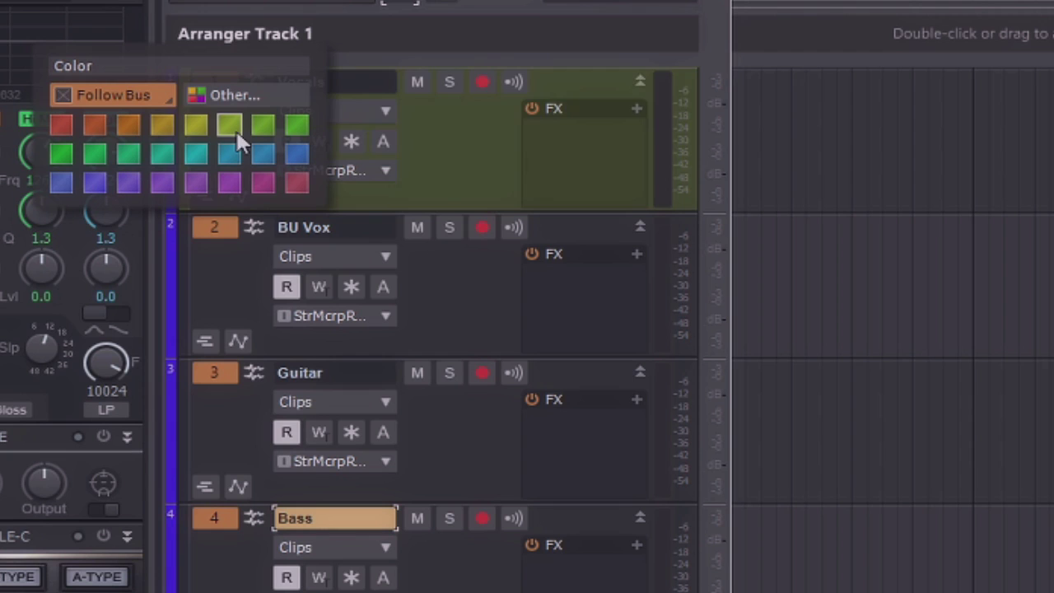
{"action": "left_click", "coordinate": [147, 97]}
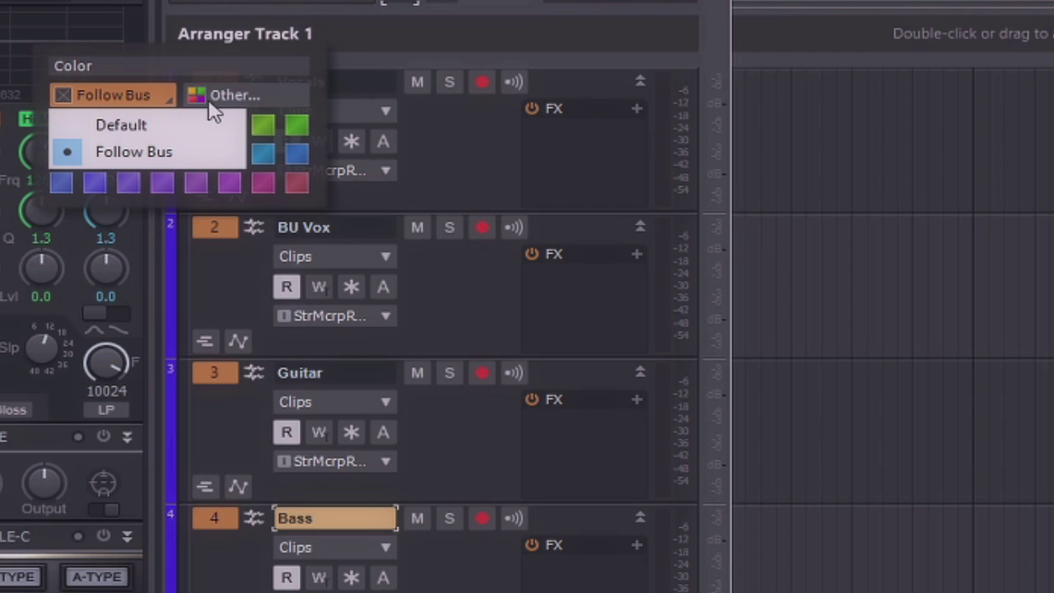
{"action": "left_click", "coordinate": [262, 93]}
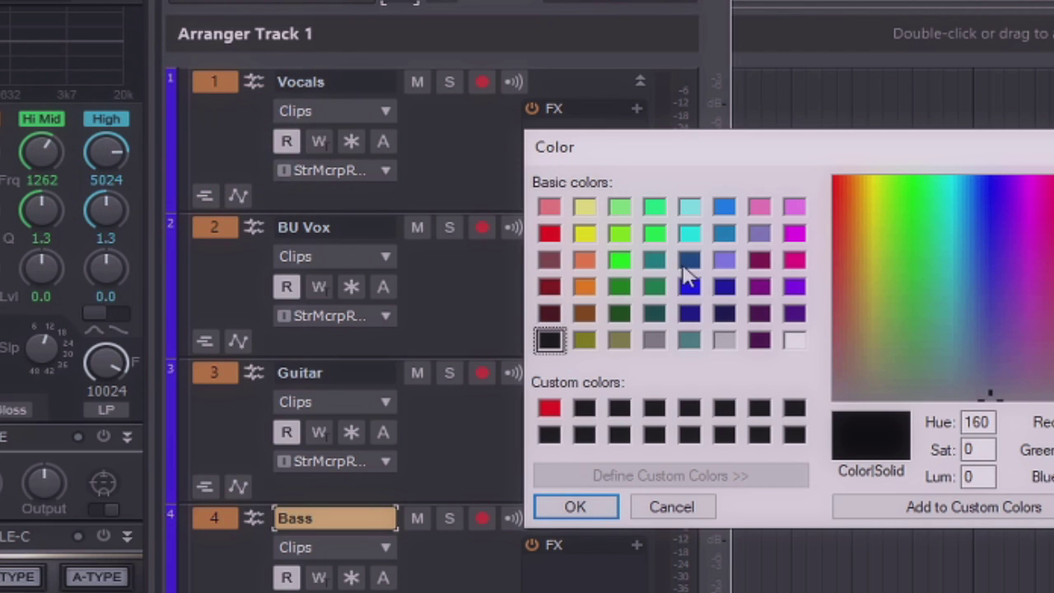
{"action": "left_click", "coordinate": [689, 233]}
{"action": "left_click", "coordinate": [671, 507]}
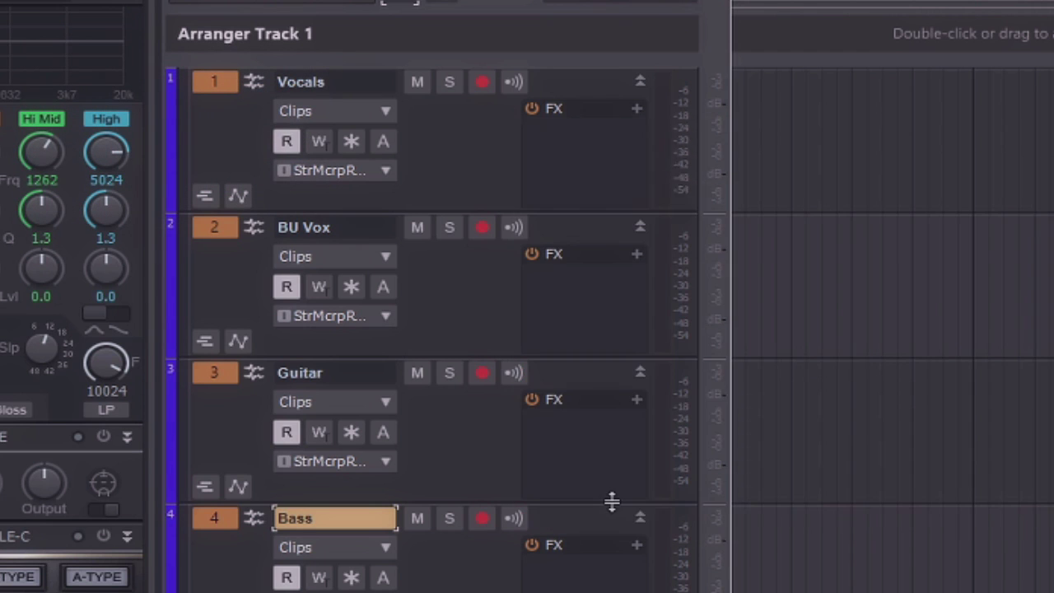
Step: Colour the Vocals track blue and the BU Vox track teal
{"action": "left_click", "coordinate": [183, 123]}
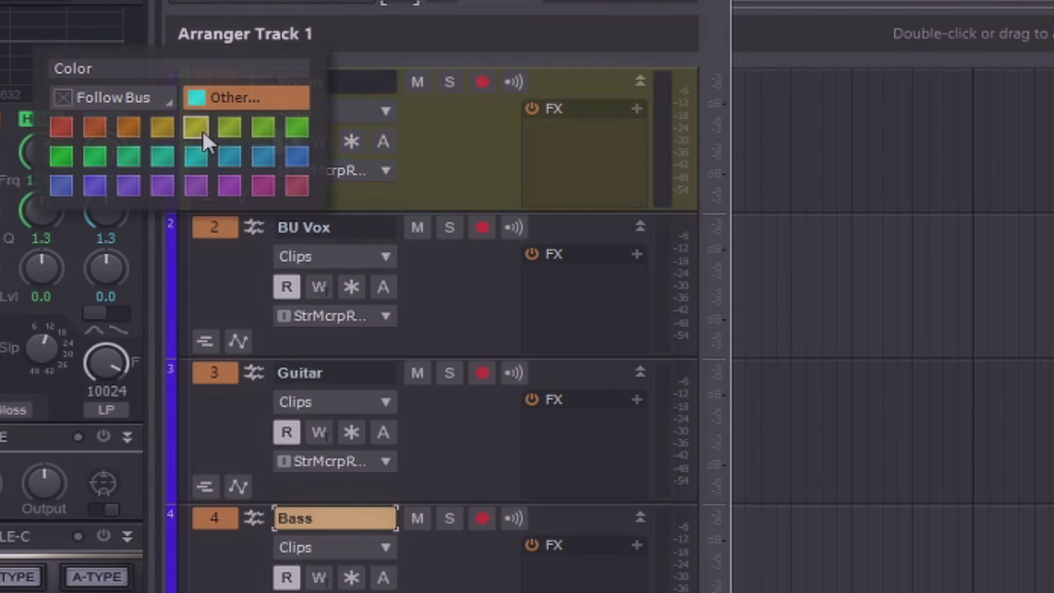
{"action": "left_click", "coordinate": [290, 155]}
{"action": "left_click", "coordinate": [181, 282]}
{"action": "left_click", "coordinate": [228, 309]}
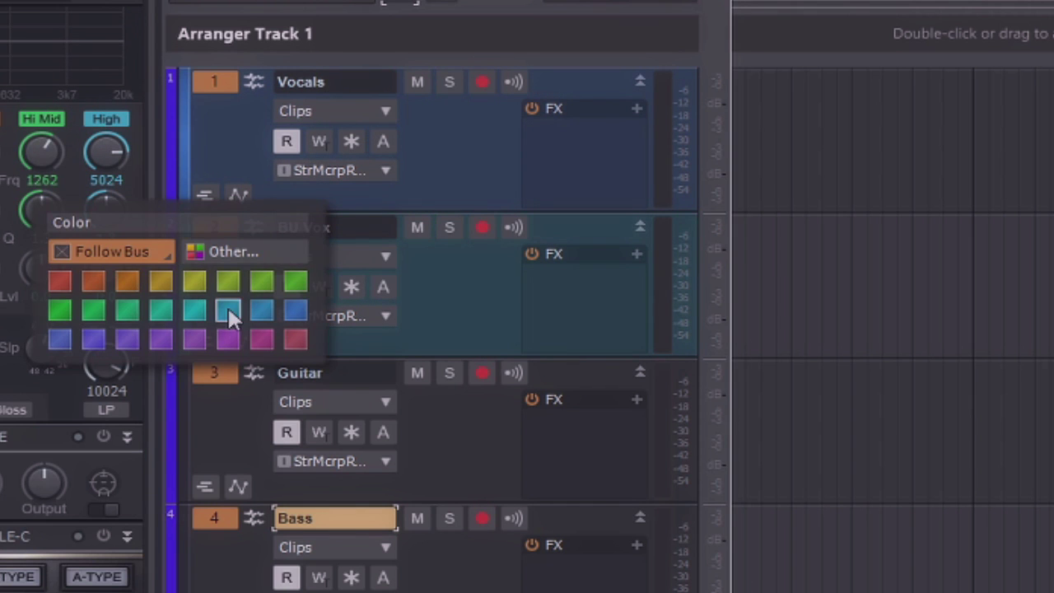
Step: Colour the Guitar track red and the Bass track blue
{"action": "left_click", "coordinate": [182, 427]}
{"action": "left_click", "coordinate": [93, 420]}
{"action": "left_click", "coordinate": [56, 420]}
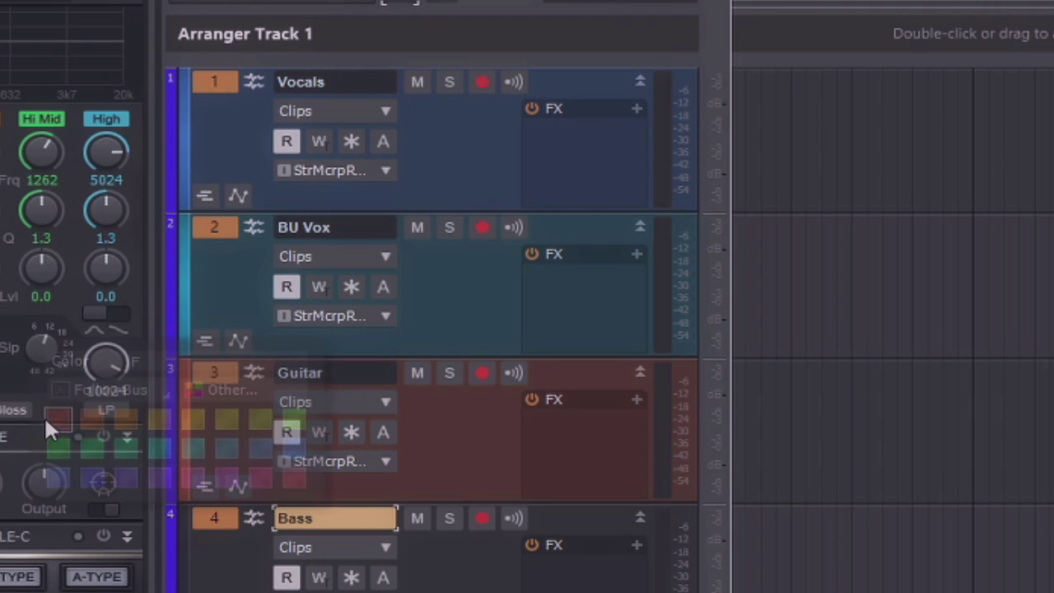
{"action": "left_click", "coordinate": [183, 569]}
{"action": "left_click", "coordinate": [294, 581]}
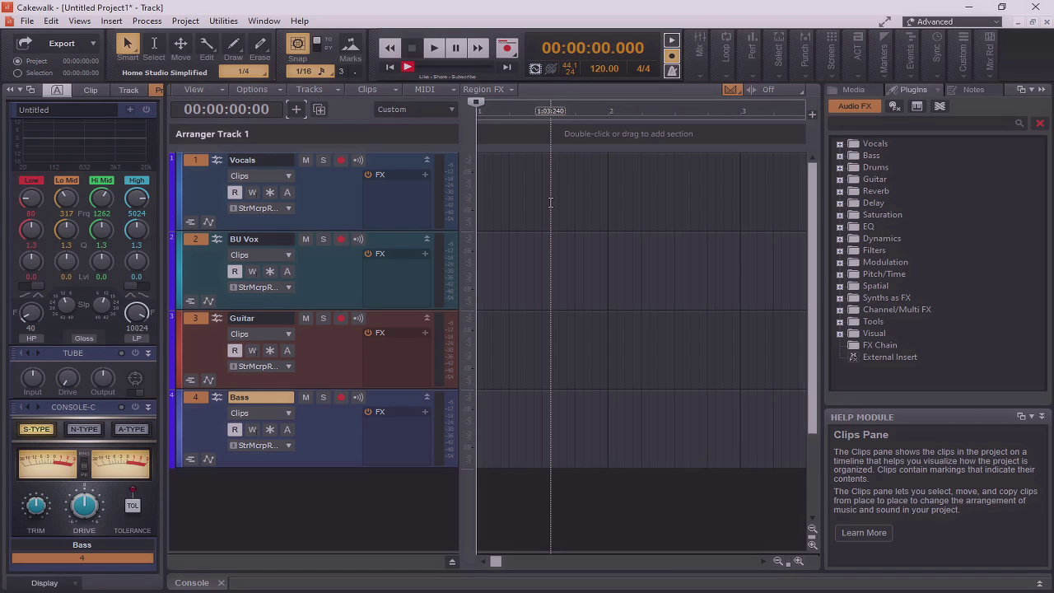
Step: Close the Help Module from its docking menu, then collapse the Browser and Inspector panes
{"action": "left_click", "coordinate": [1040, 89]}
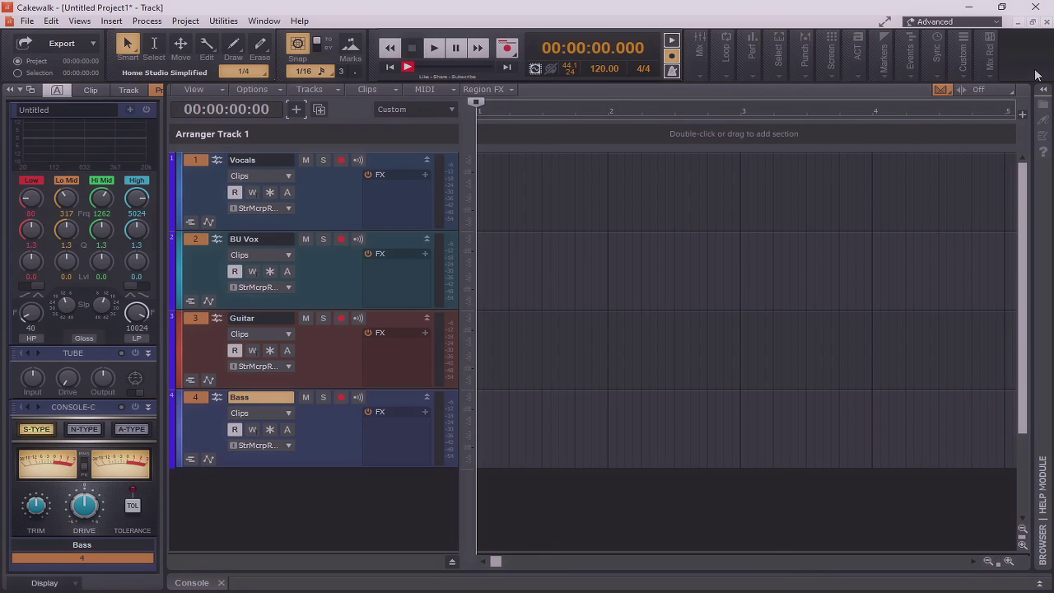
{"action": "left_click", "coordinate": [1043, 88]}
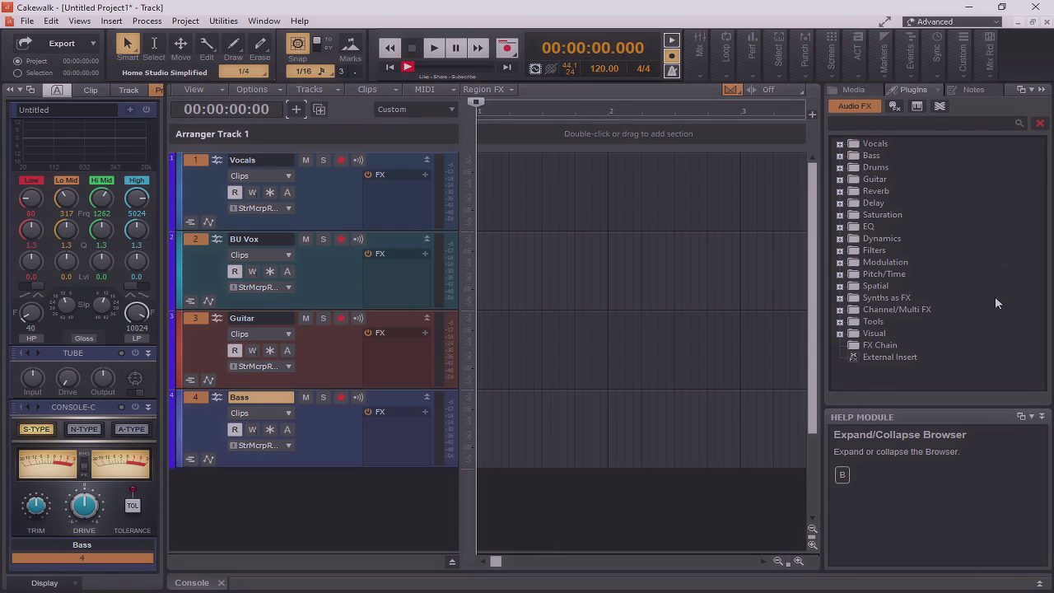
{"action": "left_click", "coordinate": [1035, 419]}
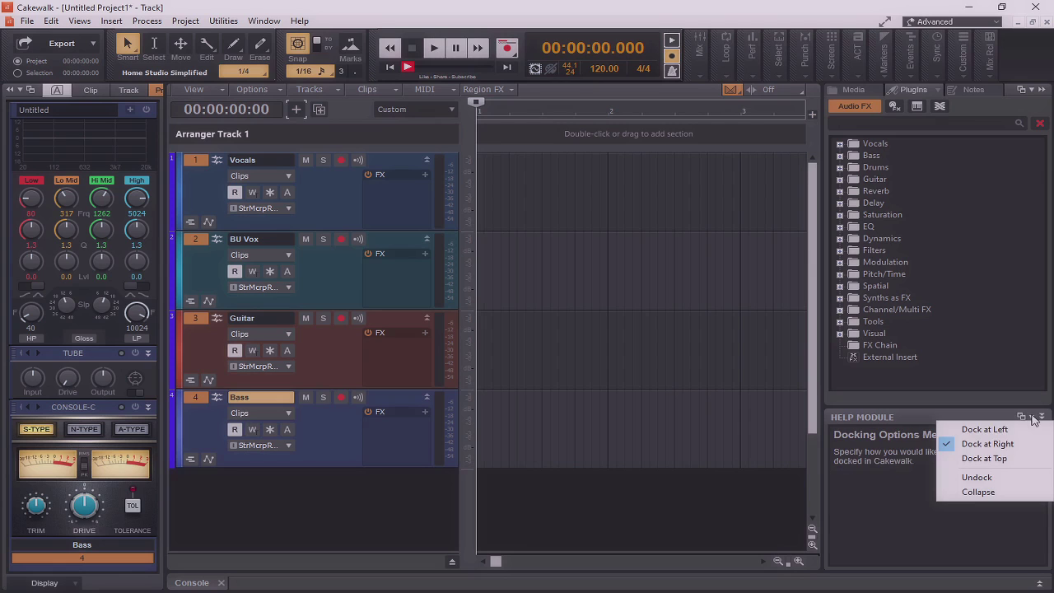
{"action": "left_click", "coordinate": [982, 486]}
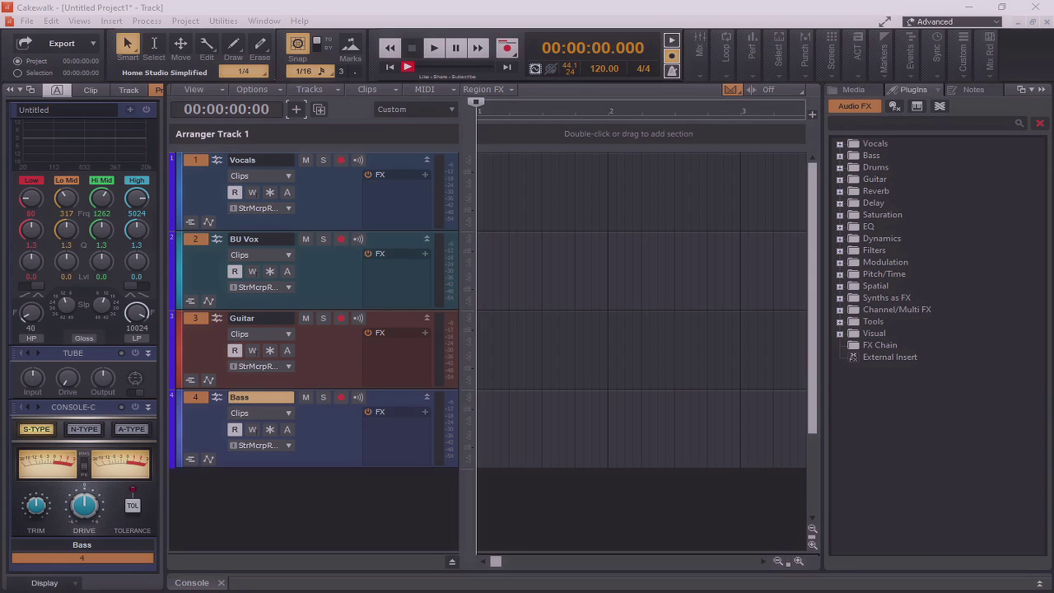
{"action": "left_click", "coordinate": [1043, 88]}
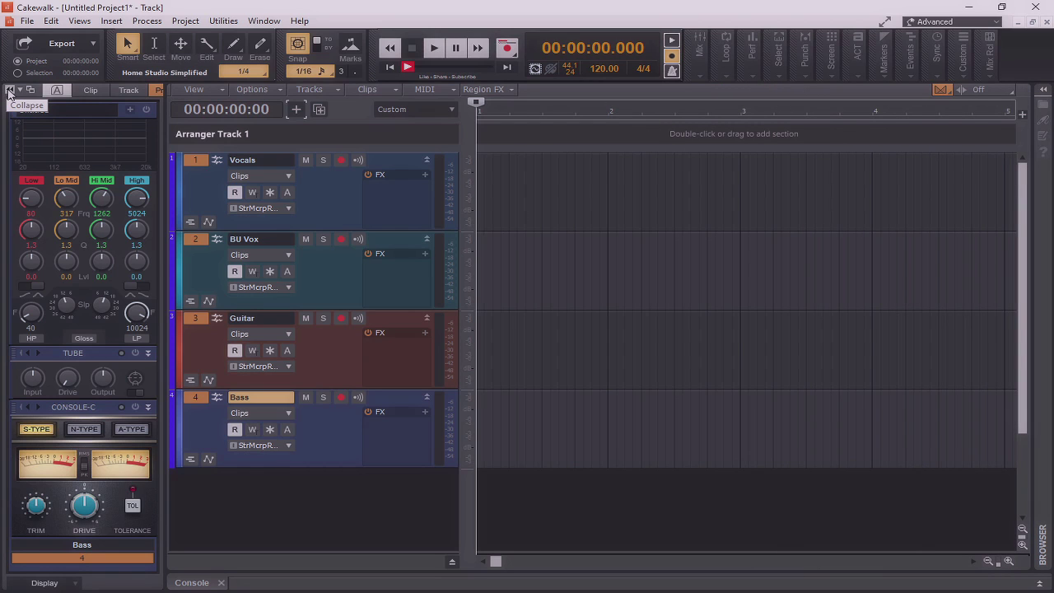
{"action": "left_click", "coordinate": [8, 92]}
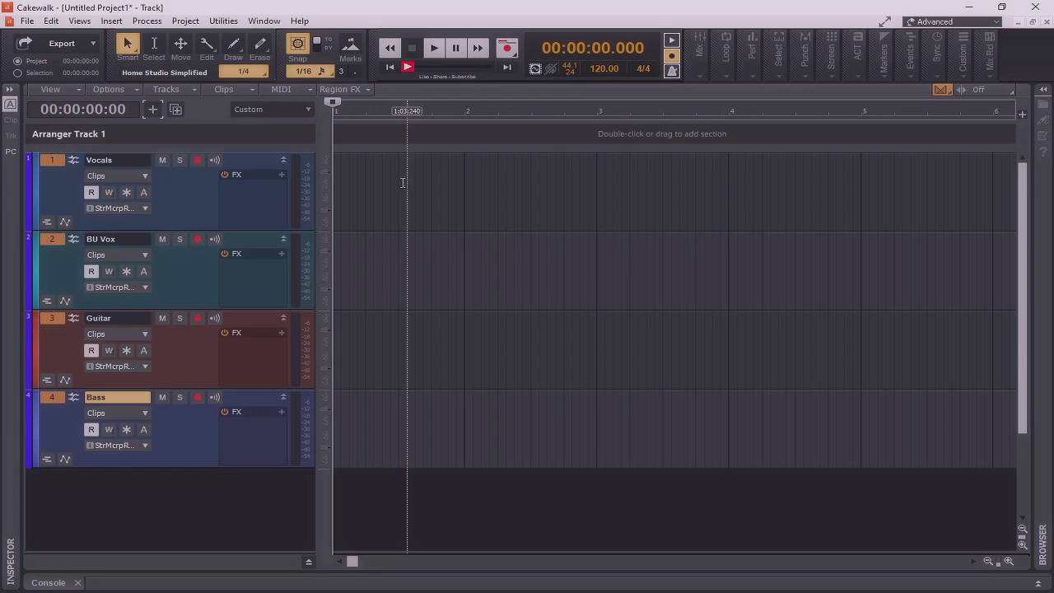
Step: Insert a VX-64 Vocal Strip on the Vocals track and close its plug-in window
{"action": "right_click", "coordinate": [265, 192]}
{"action": "mouse_move", "coordinate": [320, 198]}
{"action": "mouse_move", "coordinate": [493, 295]}
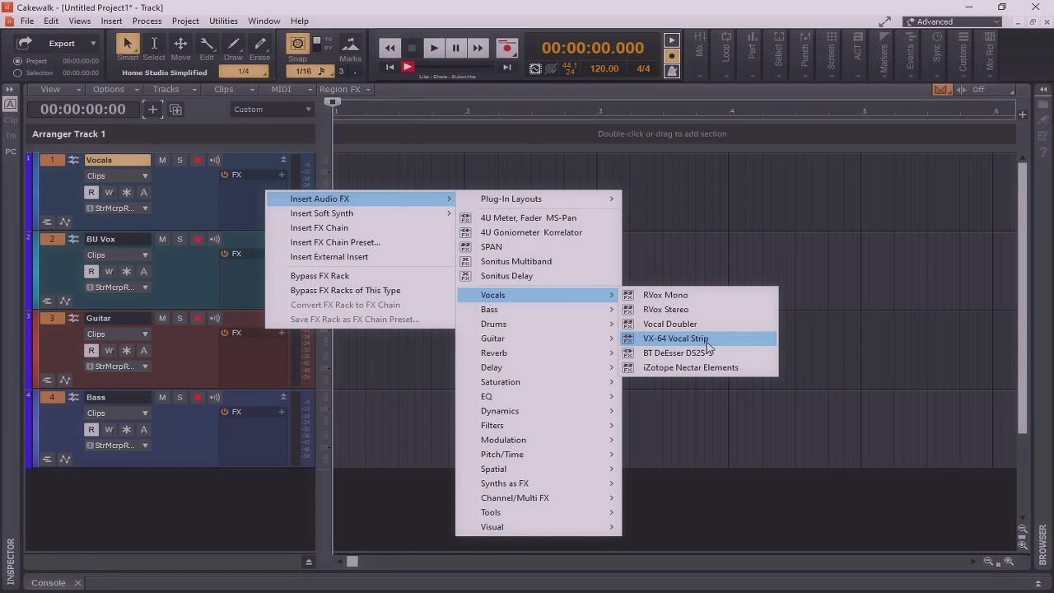
{"action": "left_click", "coordinate": [706, 344]}
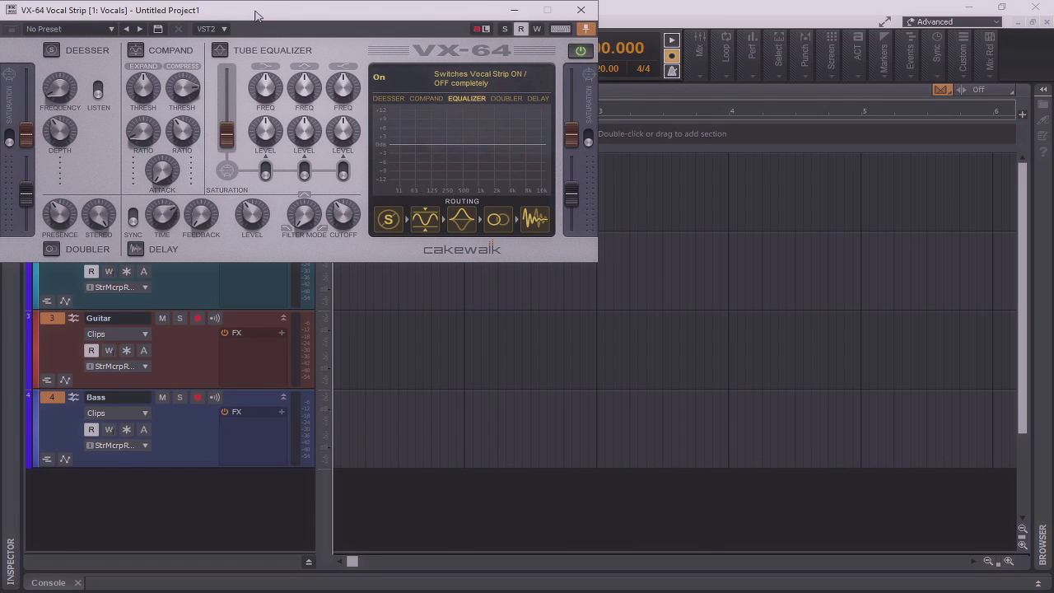
{"action": "left_click_drag", "start_coordinate": [255, 13], "coordinate": [600, 152]}
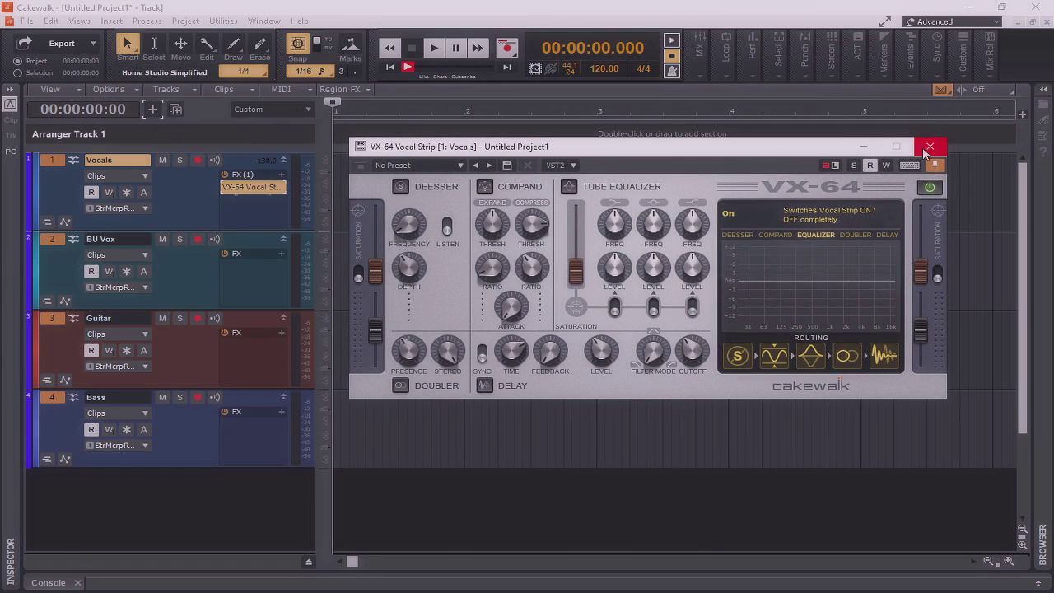
{"action": "left_click", "coordinate": [929, 148]}
Step: Insert a VX-64 Vocal Strip on the BU Vox track and close its window
{"action": "right_click", "coordinate": [258, 269]}
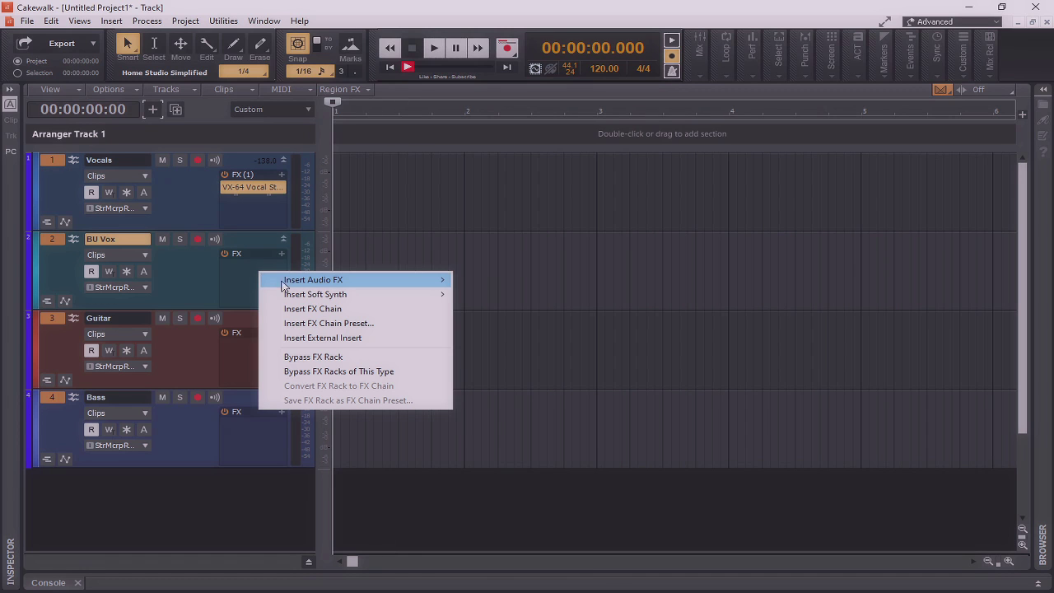
{"action": "mouse_move", "coordinate": [293, 285]}
{"action": "mouse_move", "coordinate": [599, 352]}
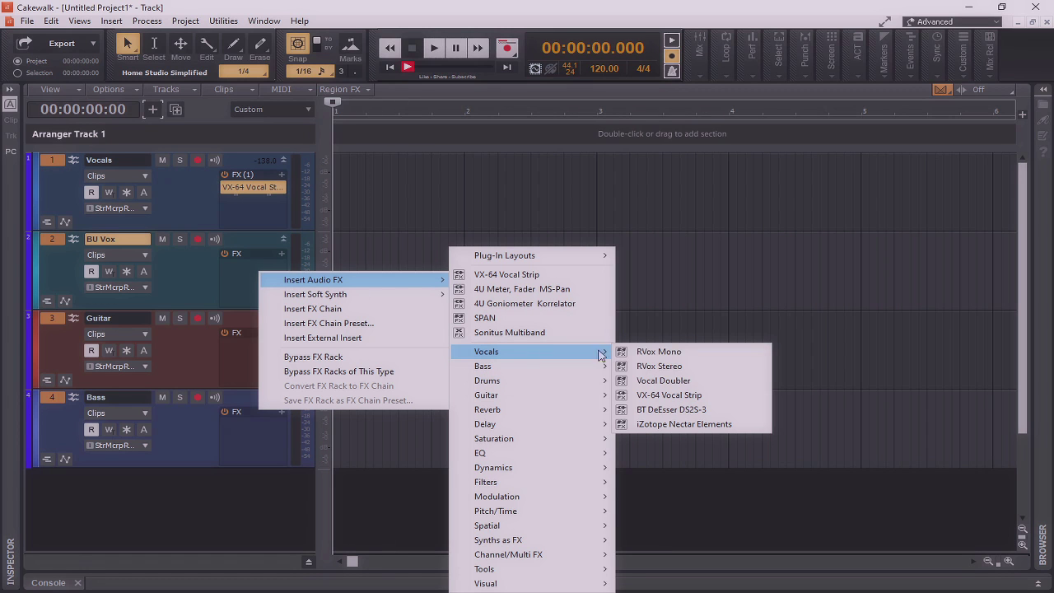
{"action": "left_click", "coordinate": [656, 398]}
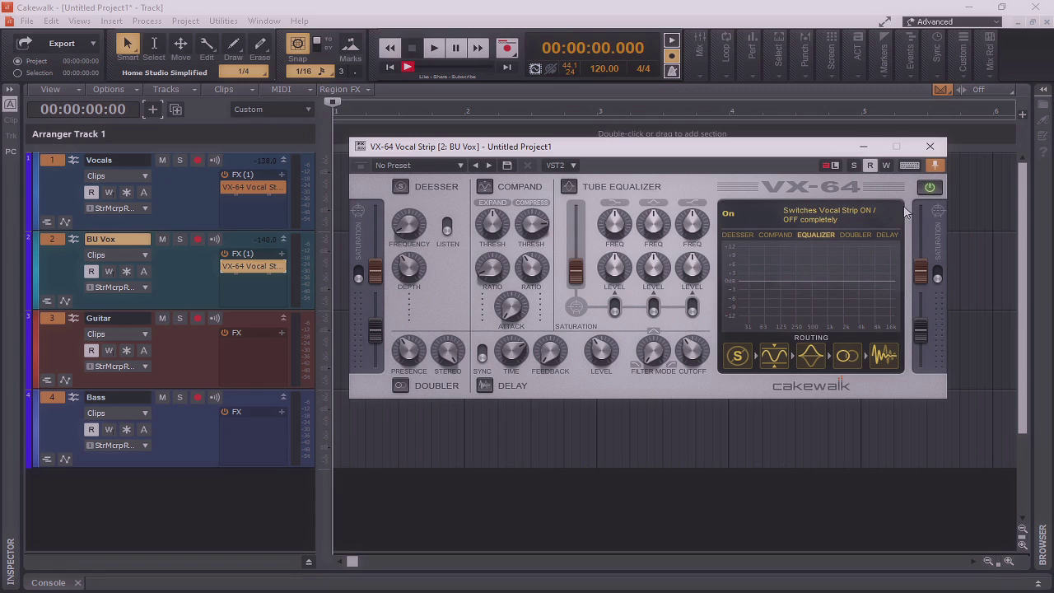
{"action": "left_click", "coordinate": [930, 146]}
Step: Begin inserting an audio effect into the Guitar track's FX bin
{"action": "right_click", "coordinate": [243, 356]}
{"action": "mouse_move", "coordinate": [296, 363]}
{"action": "mouse_move", "coordinate": [476, 247]}
{"action": "mouse_move", "coordinate": [644, 247]}
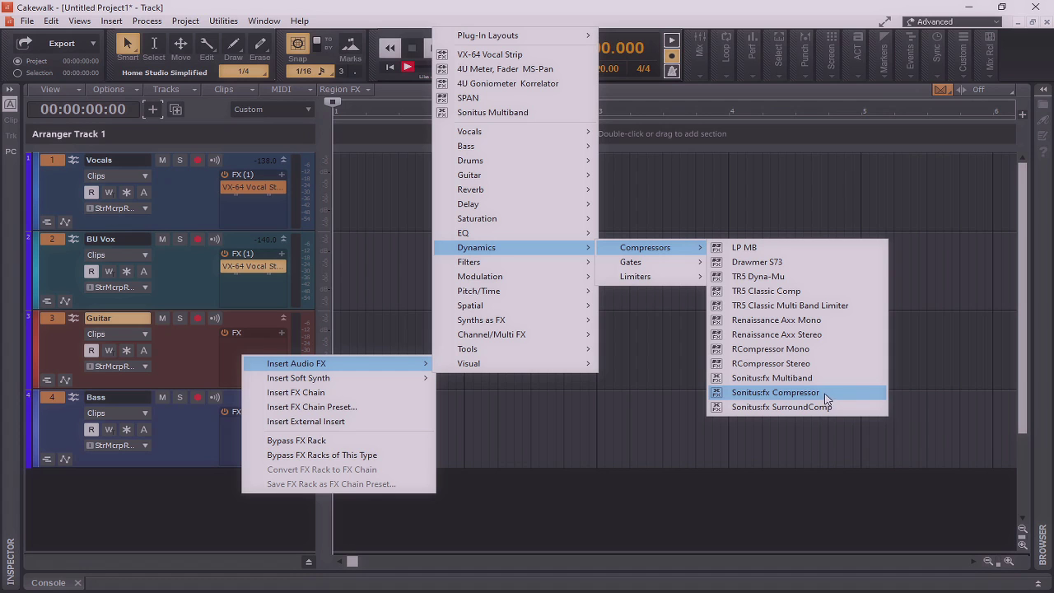
Step: Add Sonitus:fx Compressor to Guitar and Sonitus:fx Multiband to Bass
{"action": "left_click", "coordinate": [824, 393]}
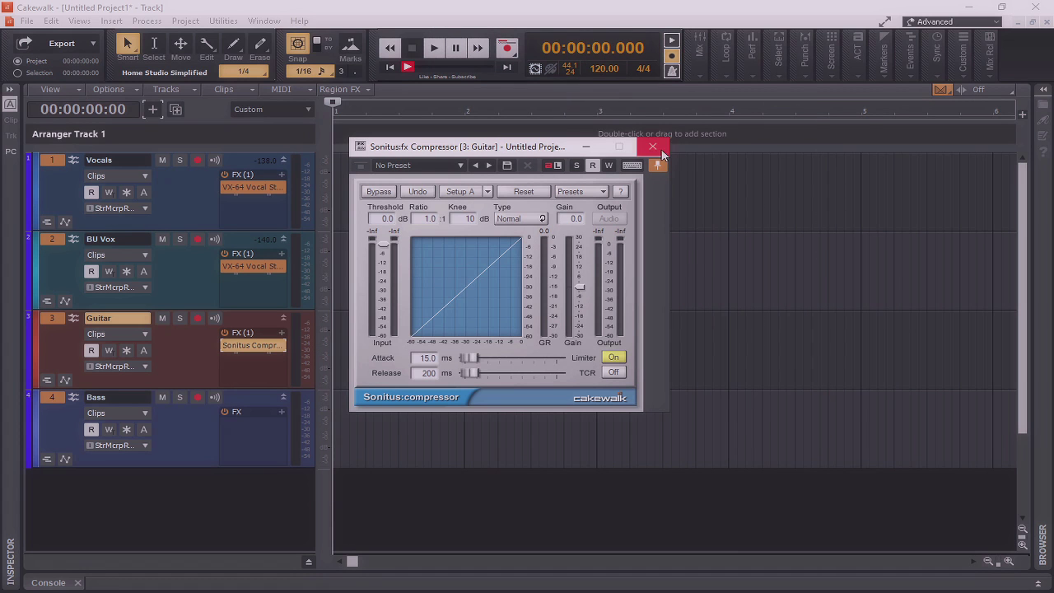
{"action": "left_click", "coordinate": [660, 147]}
{"action": "right_click", "coordinate": [259, 430]}
{"action": "mouse_move", "coordinate": [314, 439]}
{"action": "mouse_move", "coordinate": [494, 323]}
{"action": "mouse_move", "coordinate": [662, 322]}
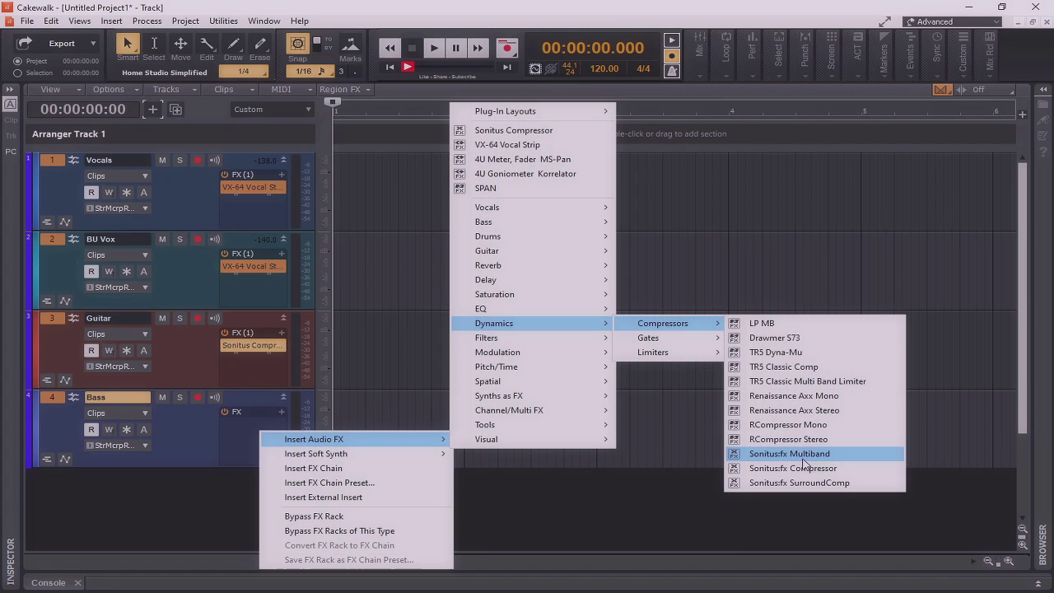
{"action": "left_click", "coordinate": [800, 454]}
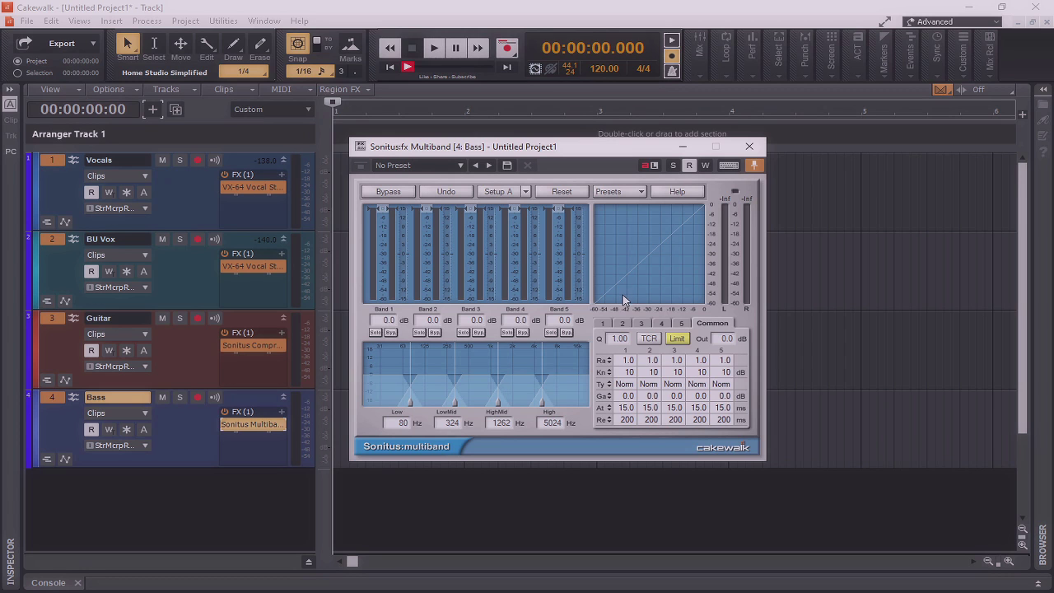
Step: Close the Multiband window, show the Master, Metronome and Preview buses, and disable Metronome During Record
{"action": "left_click", "coordinate": [749, 150]}
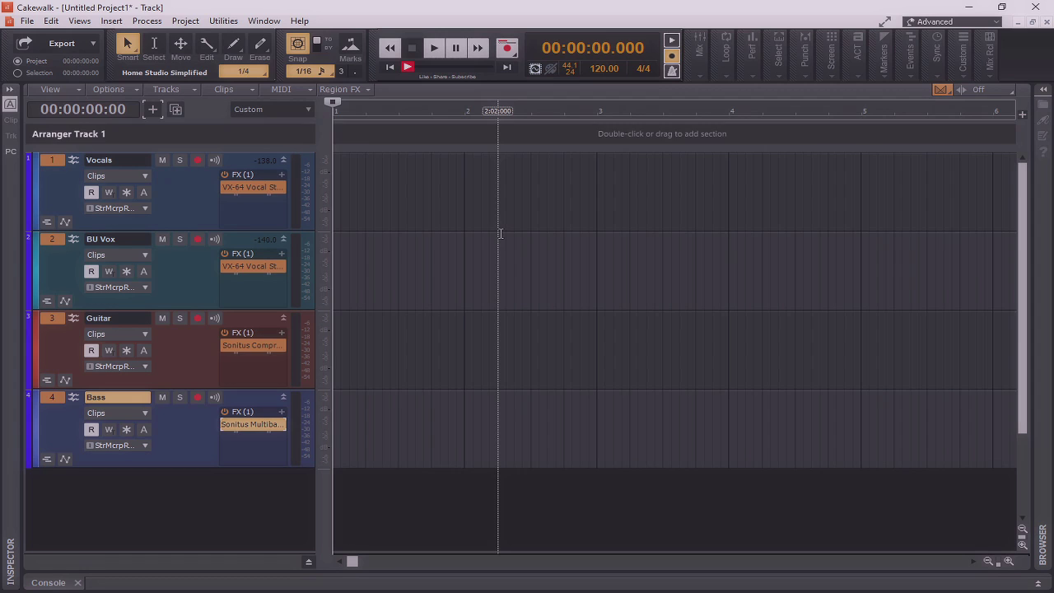
{"action": "scroll", "coordinate": [387, 371], "scroll_direction": "down", "scroll_amount": 1}
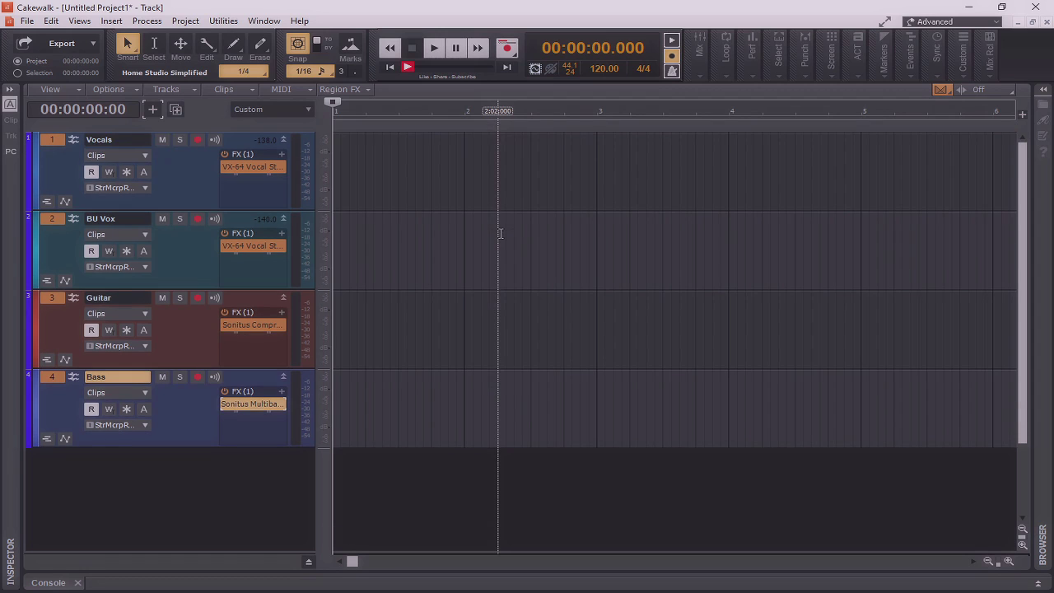
{"action": "left_click", "coordinate": [309, 563]}
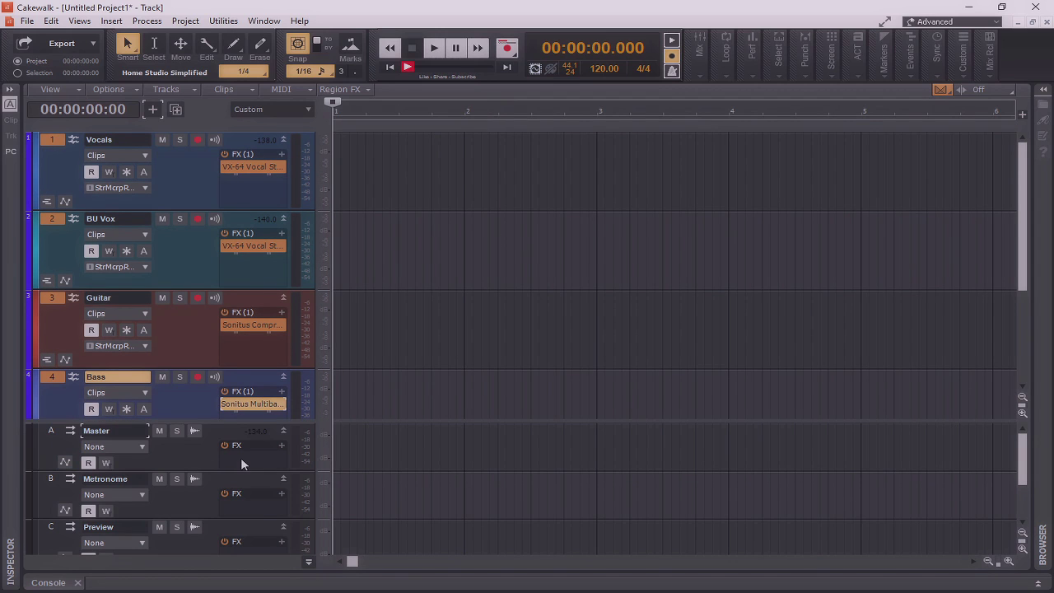
{"action": "left_click", "coordinate": [672, 56]}
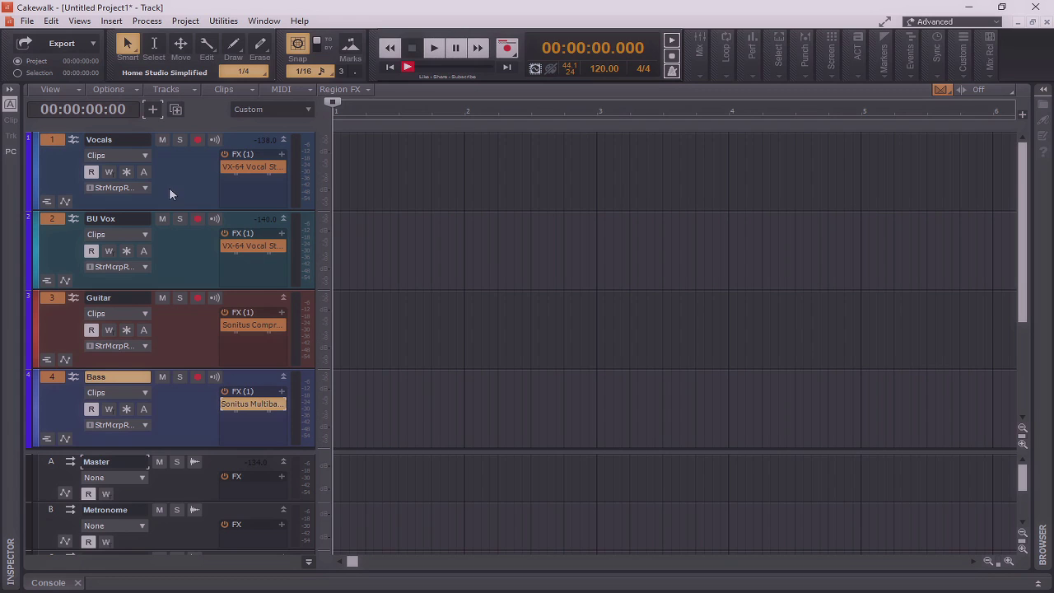
Step: Insert a send on the Vocals track routed to the REVERB bus
{"action": "key", "text": "Down"}
{"action": "key", "text": "Down"}
{"action": "key", "text": "Down"}
{"action": "key", "text": "Down"}
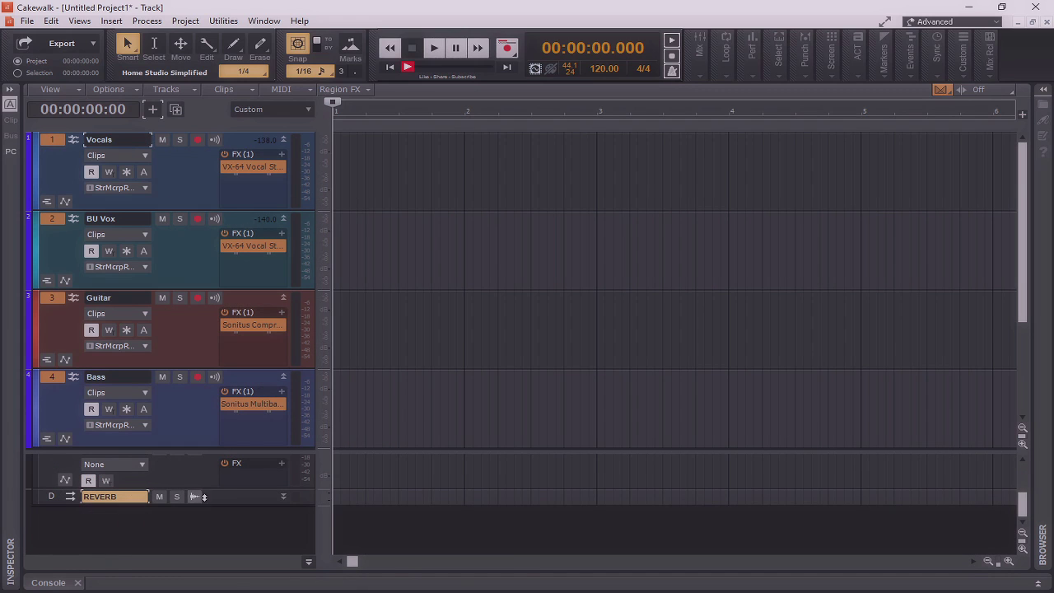
{"action": "right_click", "coordinate": [187, 193]}
{"action": "mouse_move", "coordinate": [244, 240]}
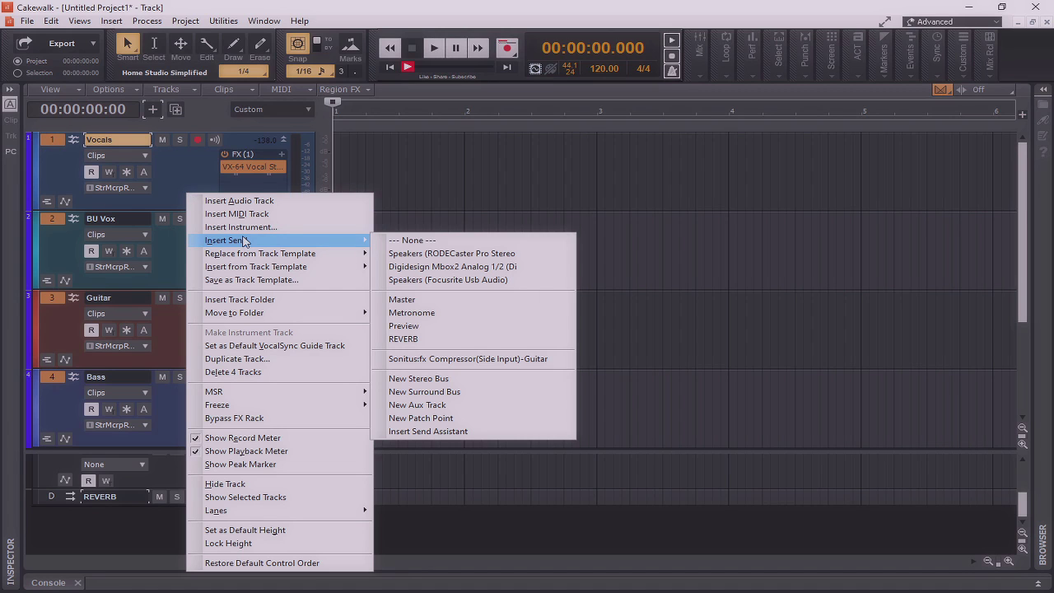
{"action": "left_click", "coordinate": [403, 339]}
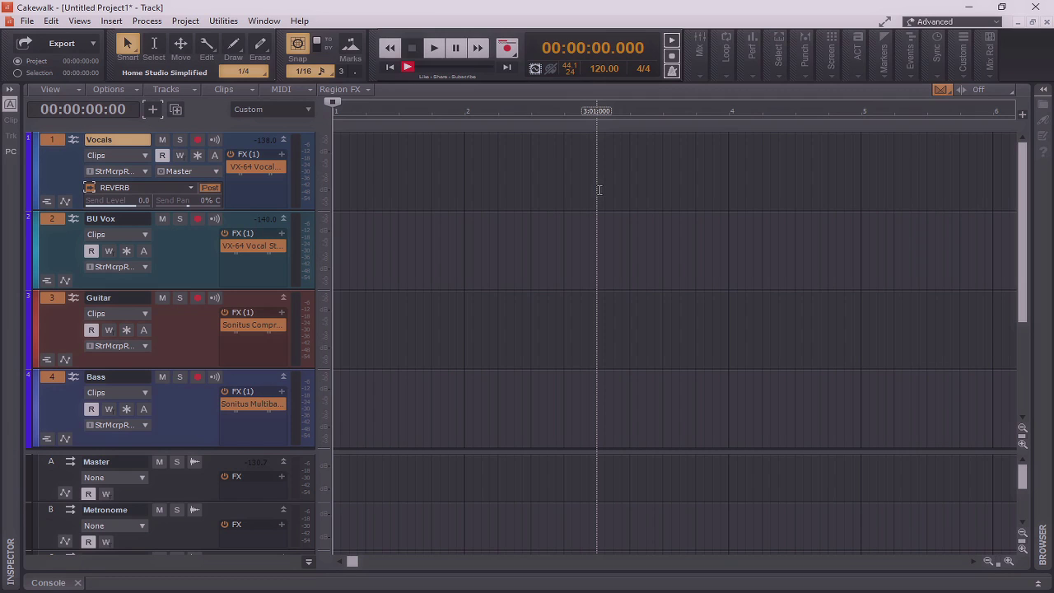
Step: Save the project as a Template file named TEST in the Template Files folder
{"action": "left_click", "coordinate": [29, 21]}
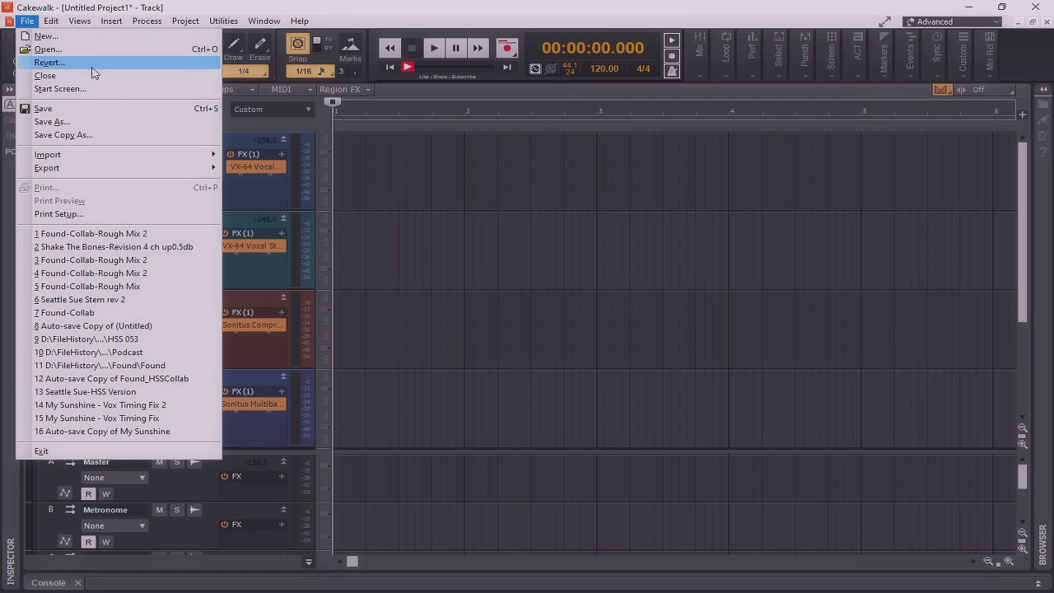
{"action": "left_click", "coordinate": [106, 125]}
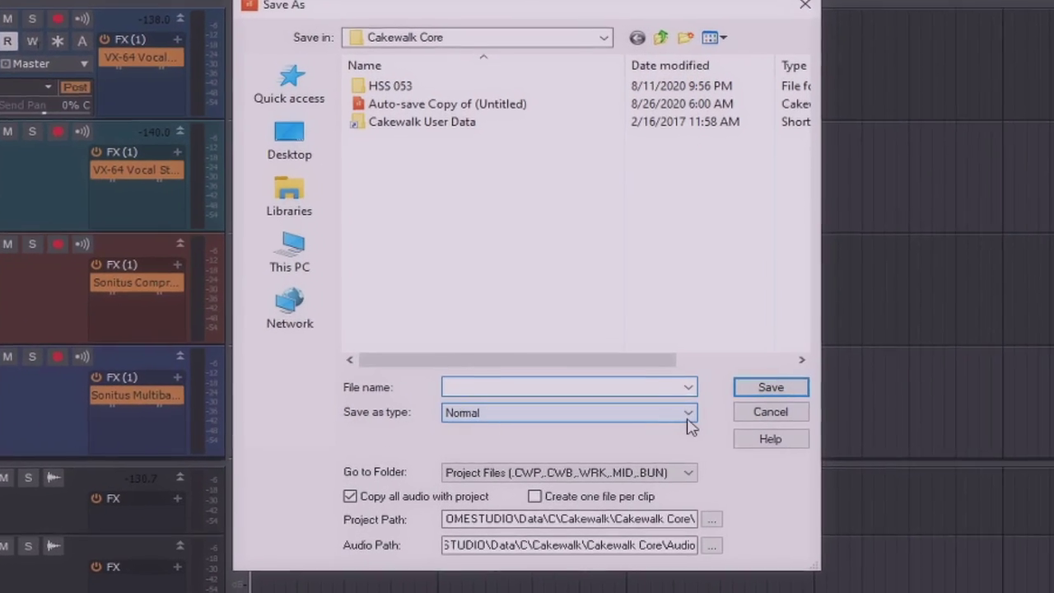
{"action": "left_click", "coordinate": [689, 420]}
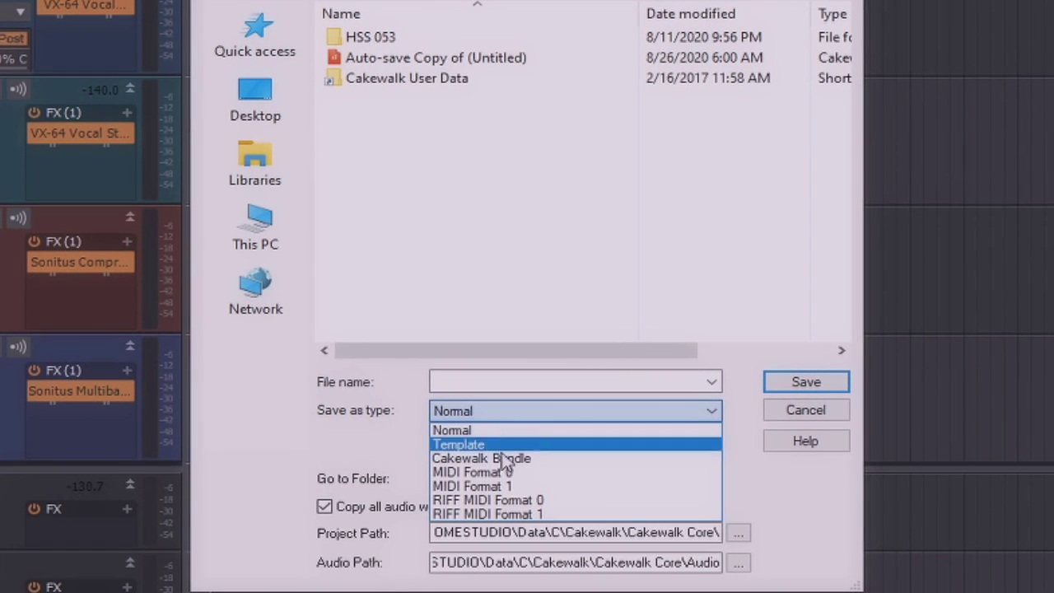
{"action": "left_click", "coordinate": [482, 445]}
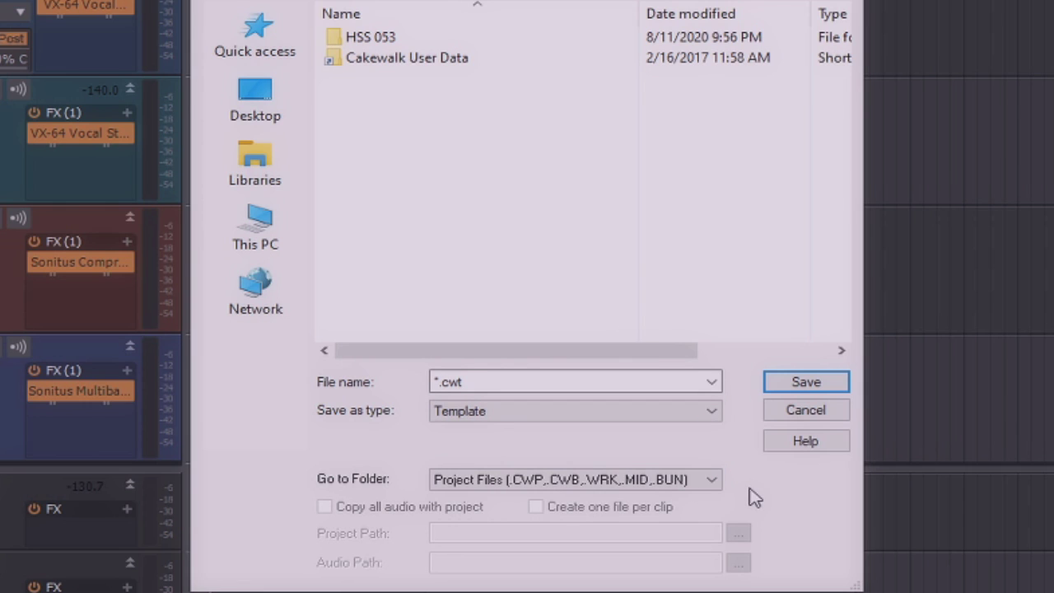
{"action": "left_click", "coordinate": [712, 484]}
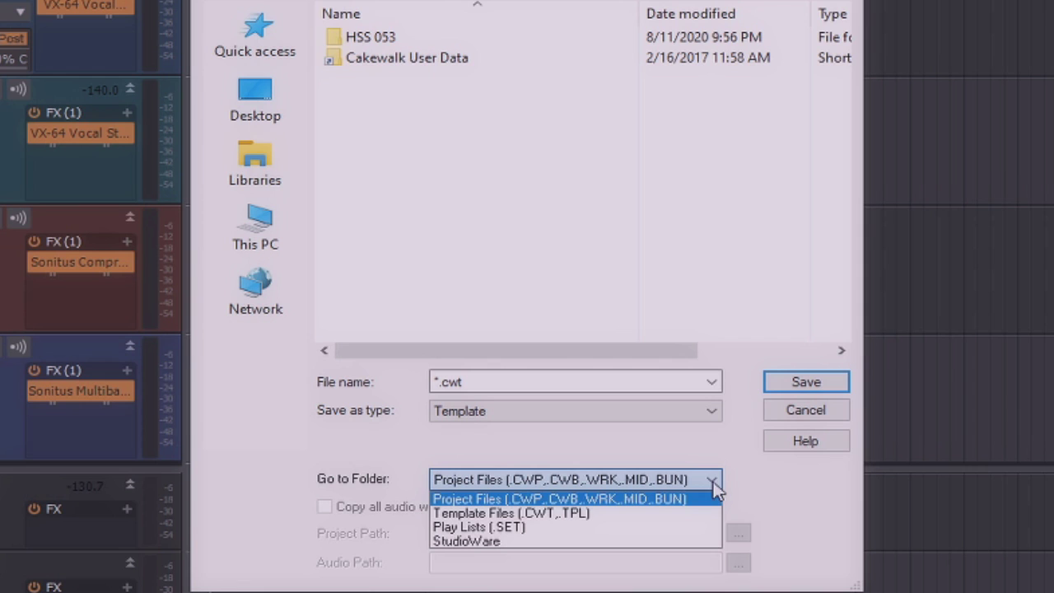
{"action": "left_click", "coordinate": [533, 513]}
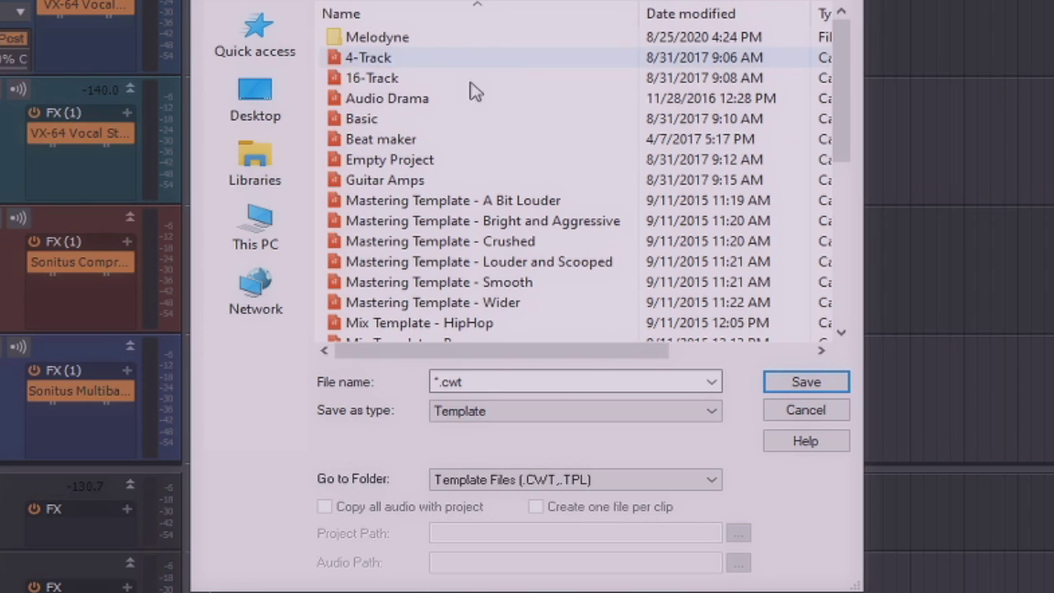
{"action": "double_click", "coordinate": [478, 381]}
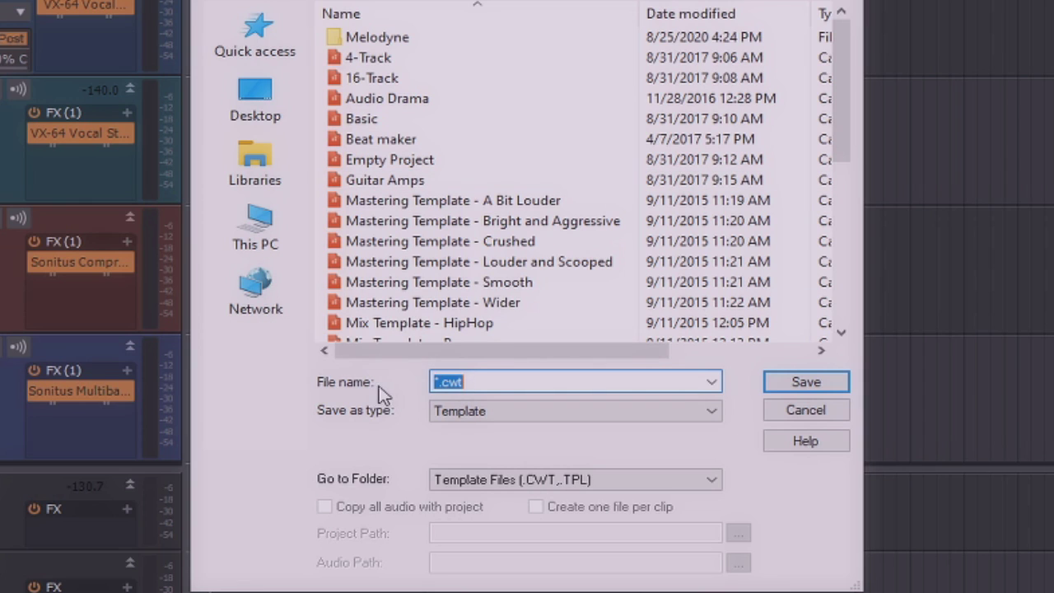
{"action": "type", "text": "TEST"}
{"action": "left_click", "coordinate": [837, 383]}
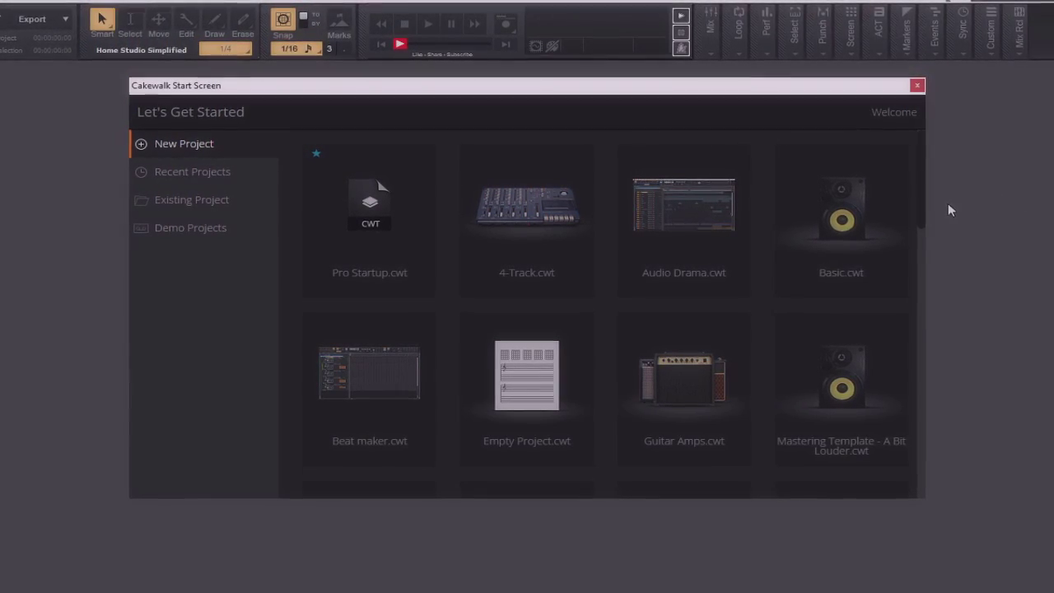
Step: Start a new project from the TEST.cwt template on the Start Screen
{"action": "scroll", "coordinate": [864, 227], "scroll_direction": "down", "scroll_amount": 8}
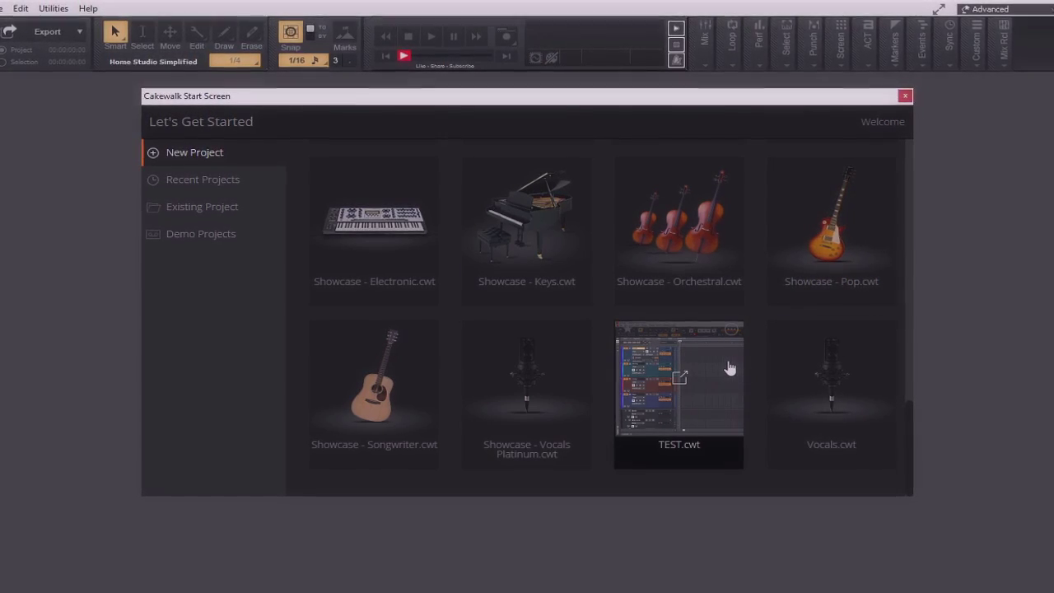
{"action": "left_click", "coordinate": [716, 389]}
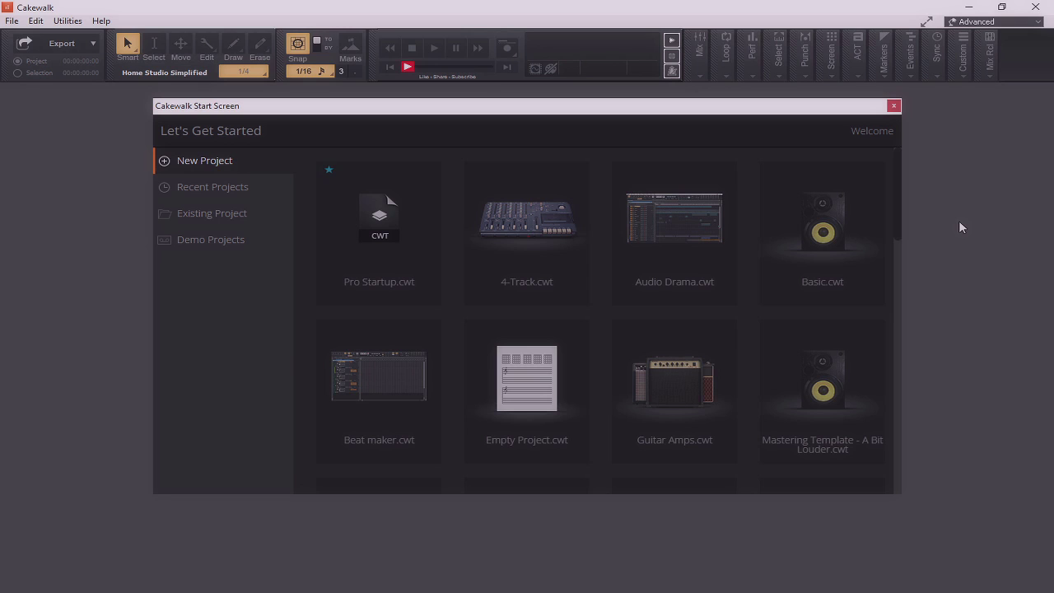
Step: Create a new project from the Pro Startup.cwt template on the Start Screen
{"action": "left_click", "coordinate": [378, 221]}
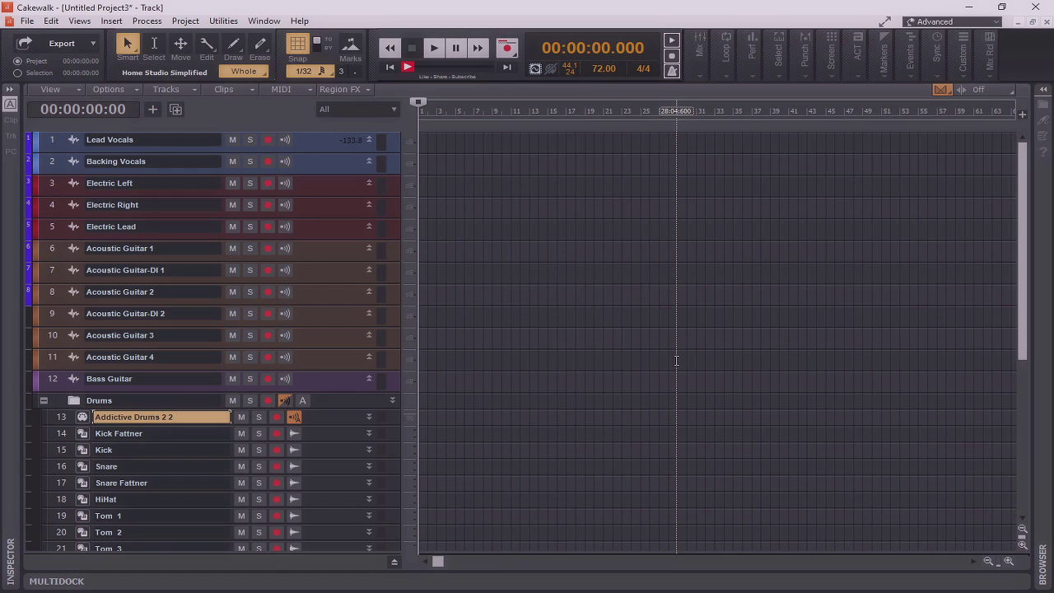
Step: Show the Console view with Alt+2 and scroll right across the channel strips
{"action": "key", "text": "alt+2"}
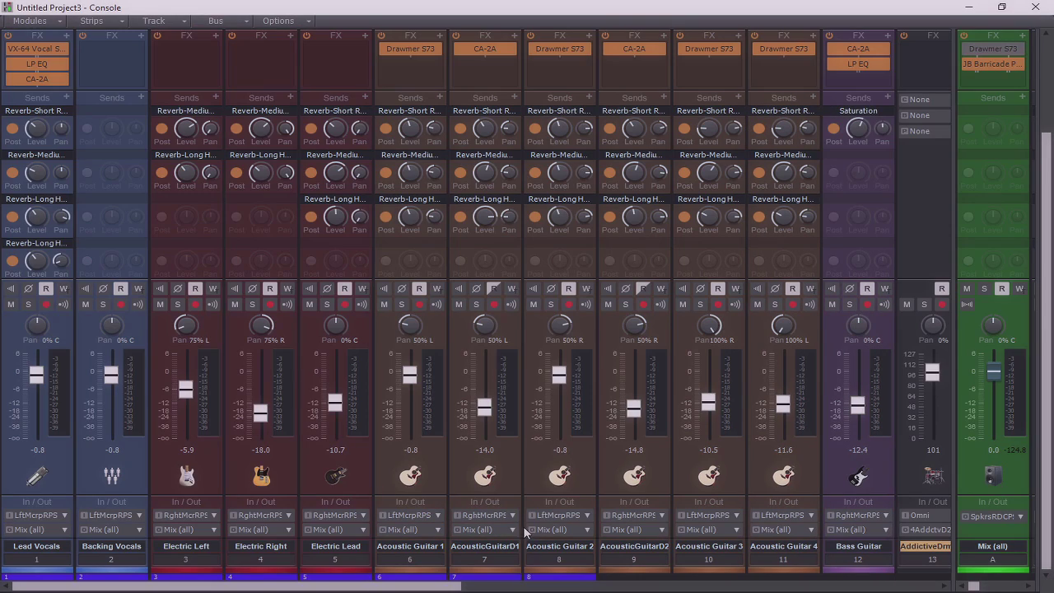
{"action": "left_click_drag", "start_coordinate": [247, 585], "coordinate": [296, 585]}
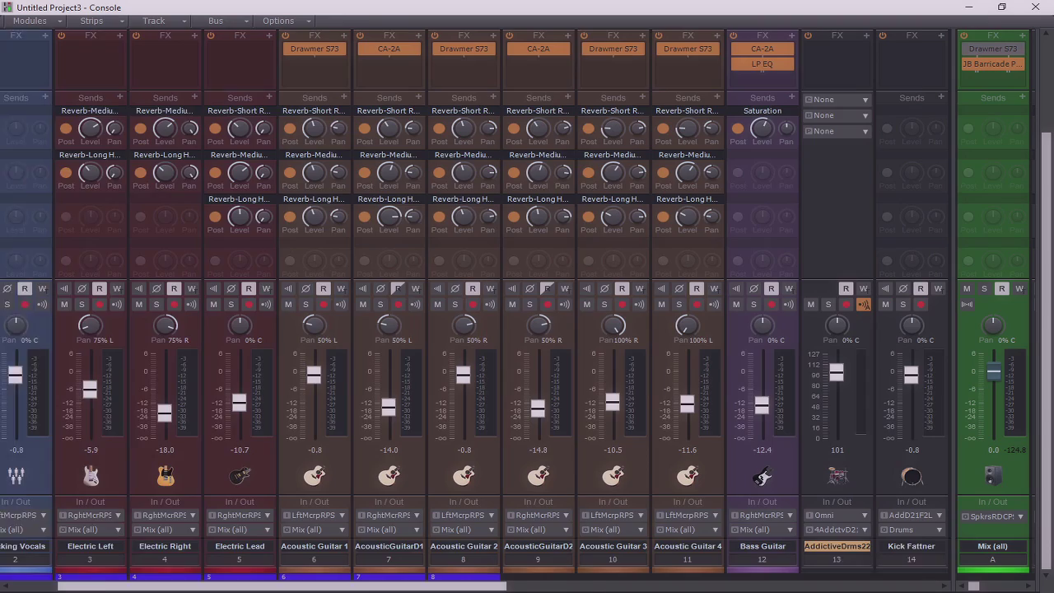
{"action": "scroll", "coordinate": [878, 411], "scroll_direction": "right", "scroll_amount": 10}
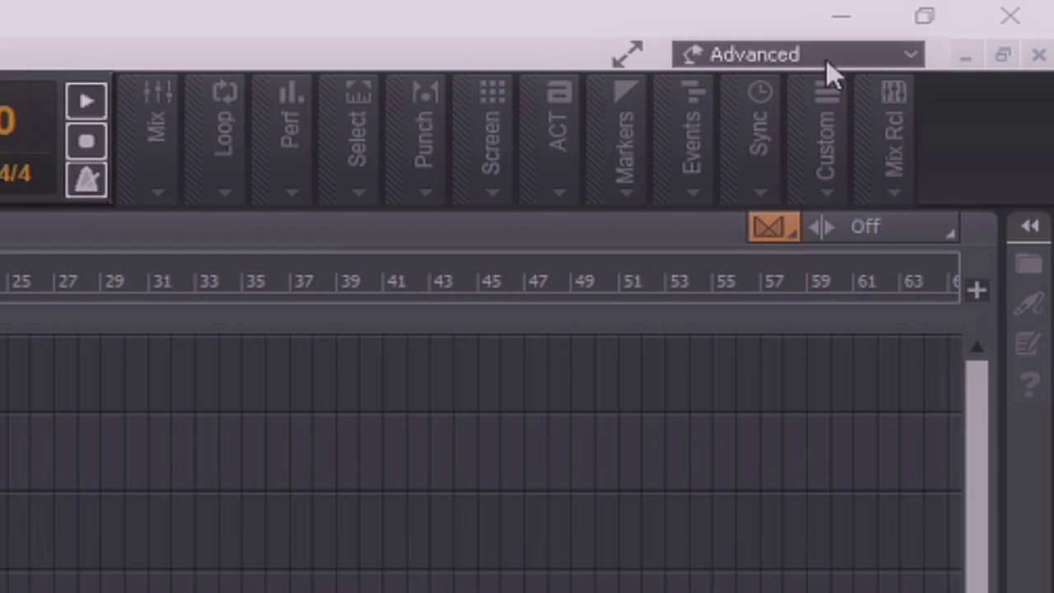
Step: Change the workspace to Arranger from the Workspace dropdown
{"action": "left_click", "coordinate": [900, 59]}
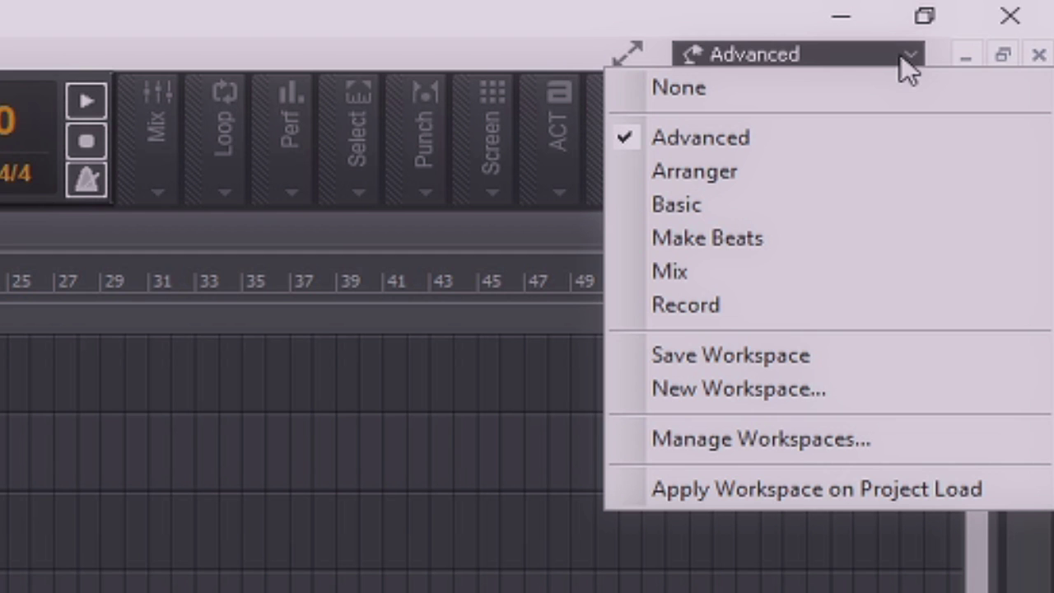
{"action": "left_click", "coordinate": [716, 171]}
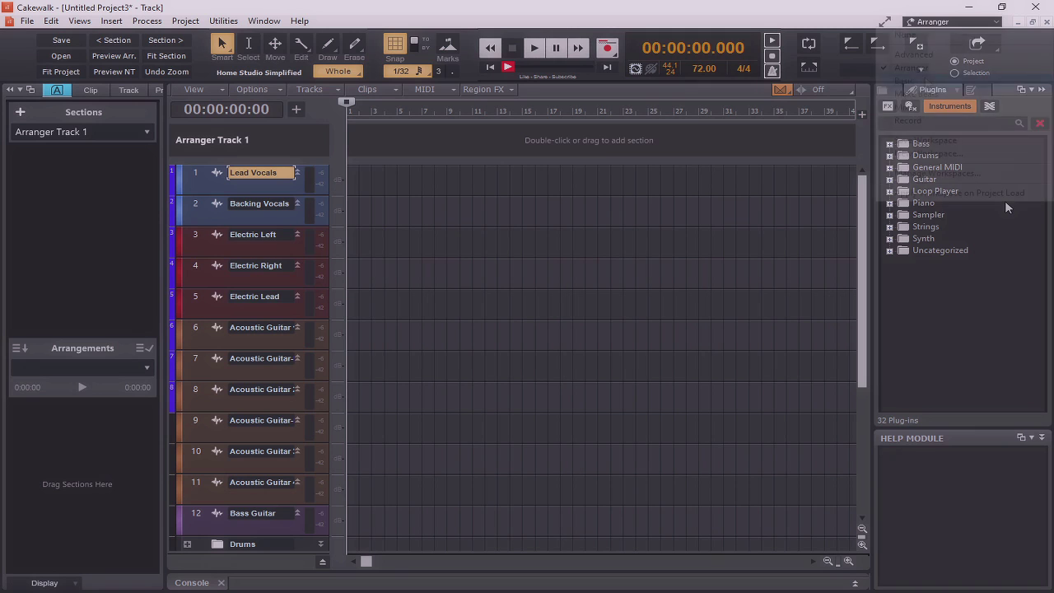
Step: Change the workspace to Basic from the Workspace dropdown
{"action": "left_click", "coordinate": [955, 22]}
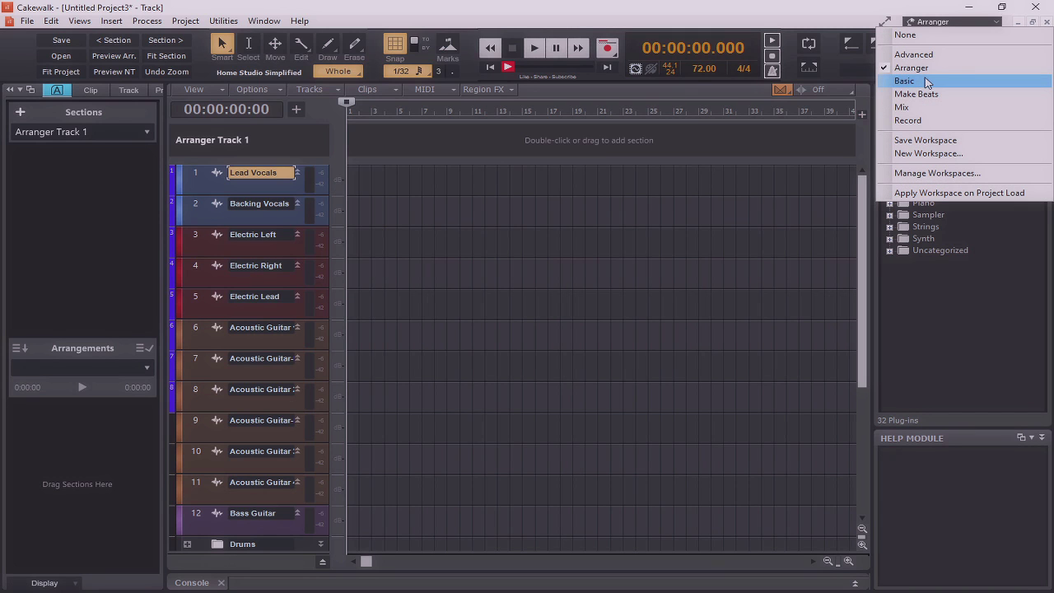
{"action": "left_click", "coordinate": [904, 81]}
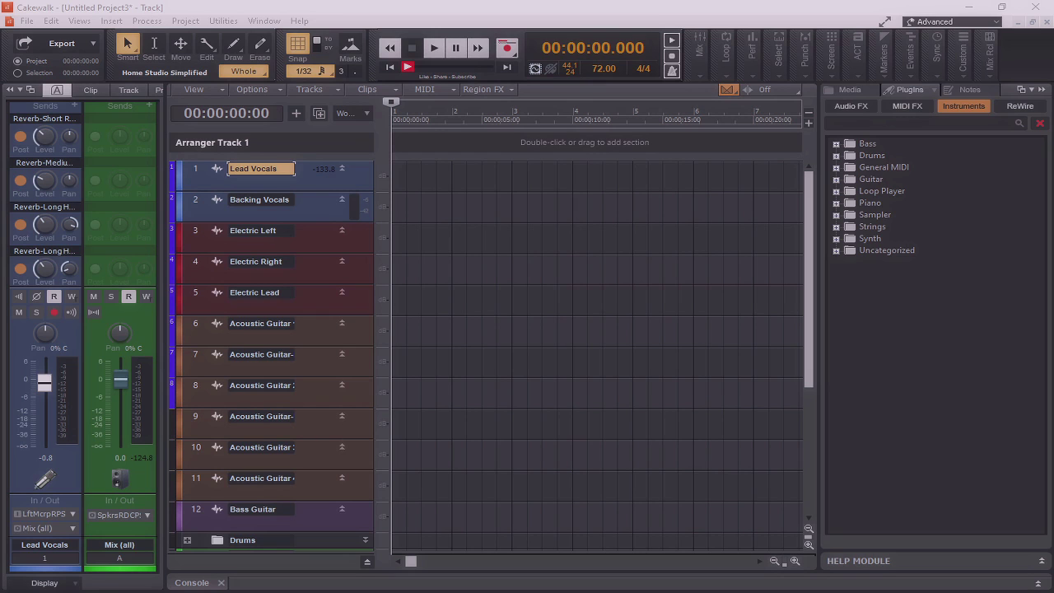
Step: Cancel a new workspace, save the current Advanced workspace, then open Manage Workspaces
{"action": "left_click", "coordinate": [996, 21]}
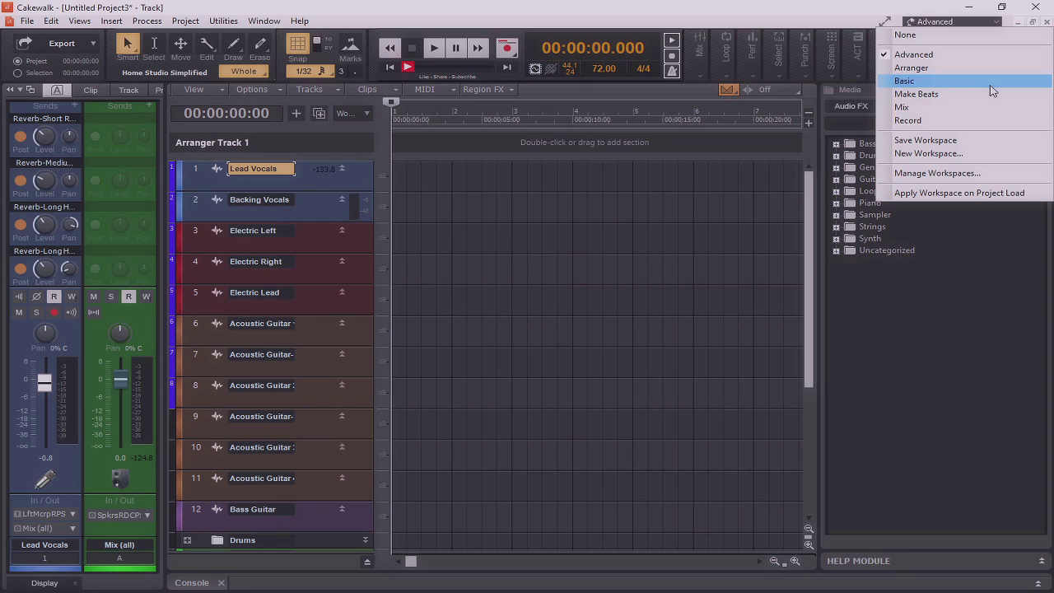
{"action": "left_click", "coordinate": [959, 154]}
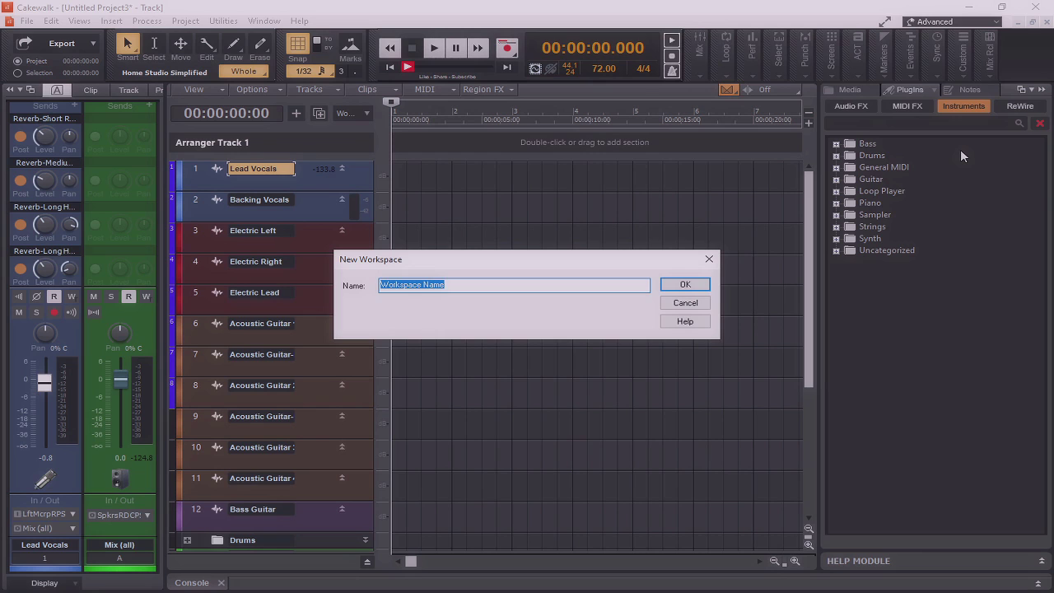
{"action": "key", "text": "Escape"}
{"action": "left_click", "coordinate": [987, 23]}
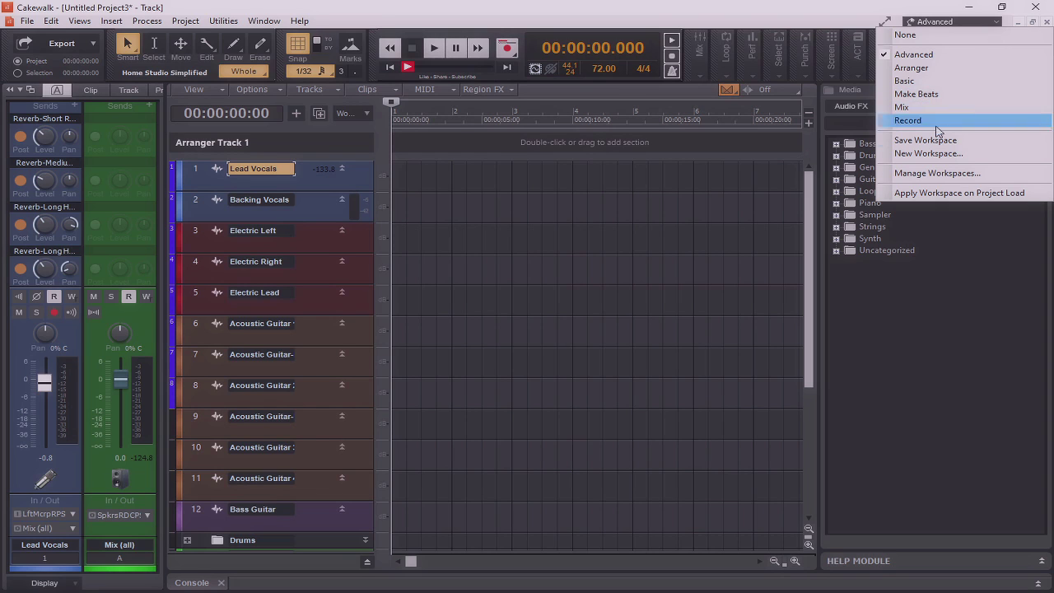
{"action": "left_click", "coordinate": [925, 141]}
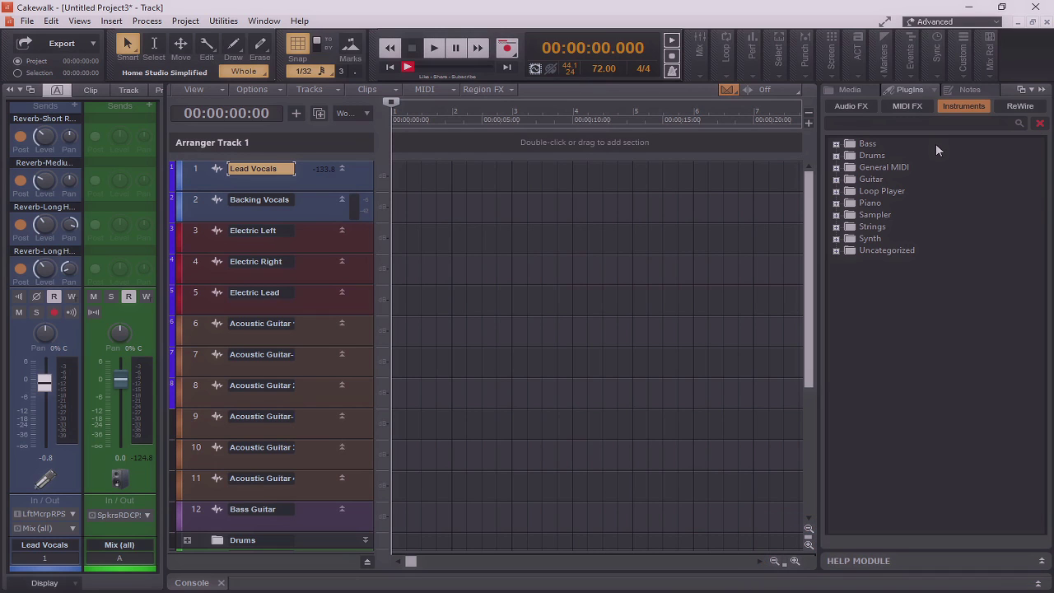
{"action": "left_click", "coordinate": [953, 22]}
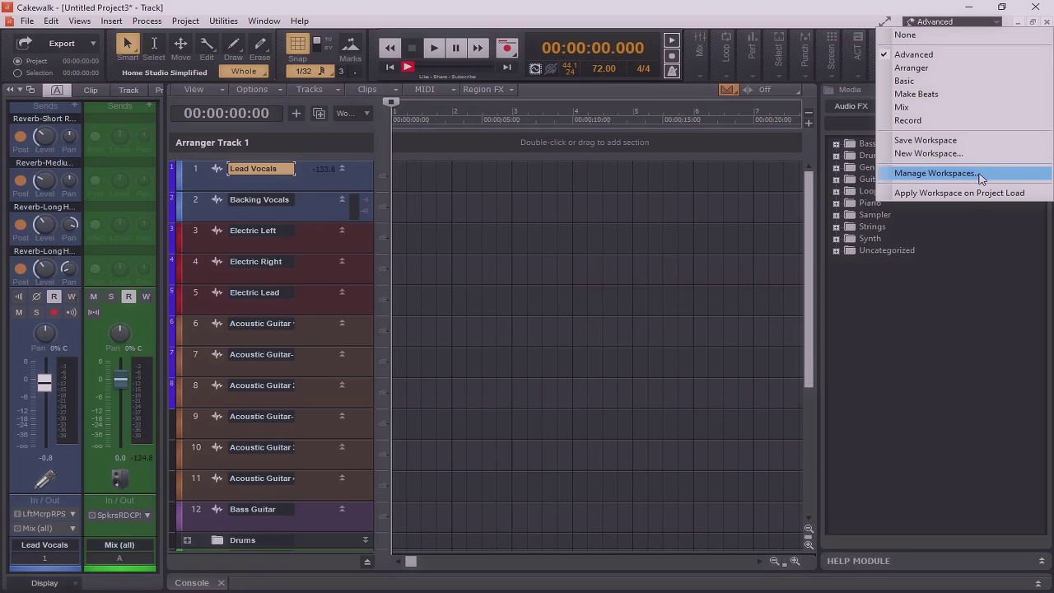
{"action": "left_click", "coordinate": [978, 173]}
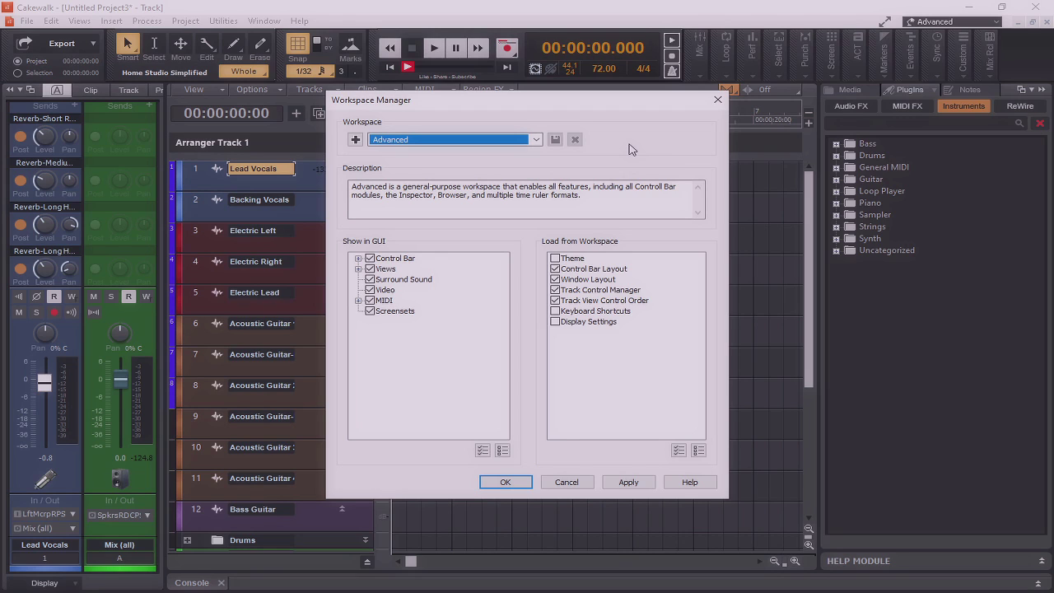
Step: Preview the Mix workspace preset in the Workspace Manager list
{"action": "key", "text": "Down"}
{"action": "key", "text": "Down"}
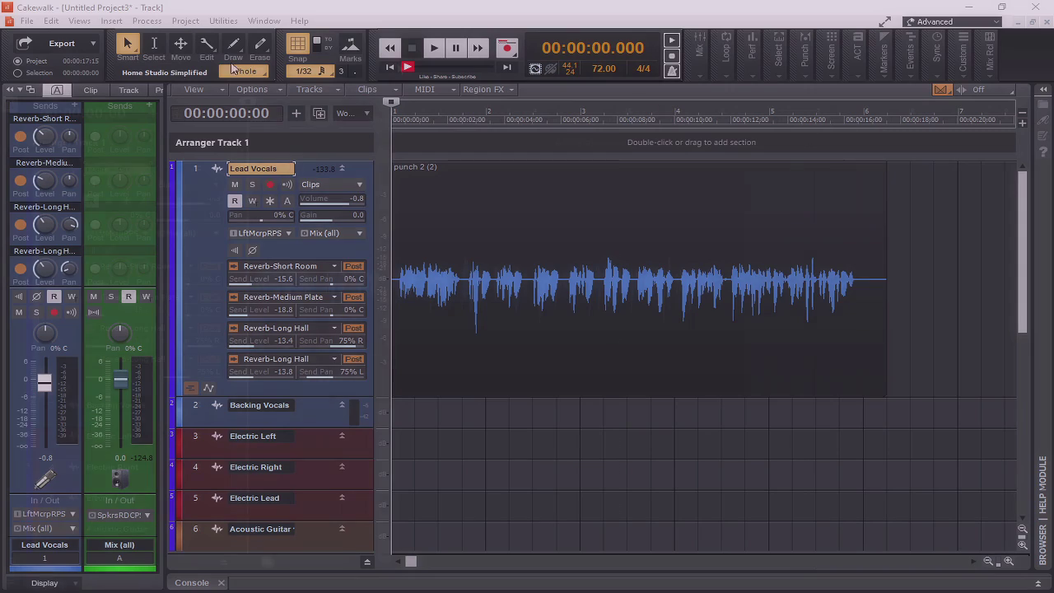
Step: Hide the Inspector and set vertical grid lines in front of clips, then behind clips
{"action": "key", "text": "i"}
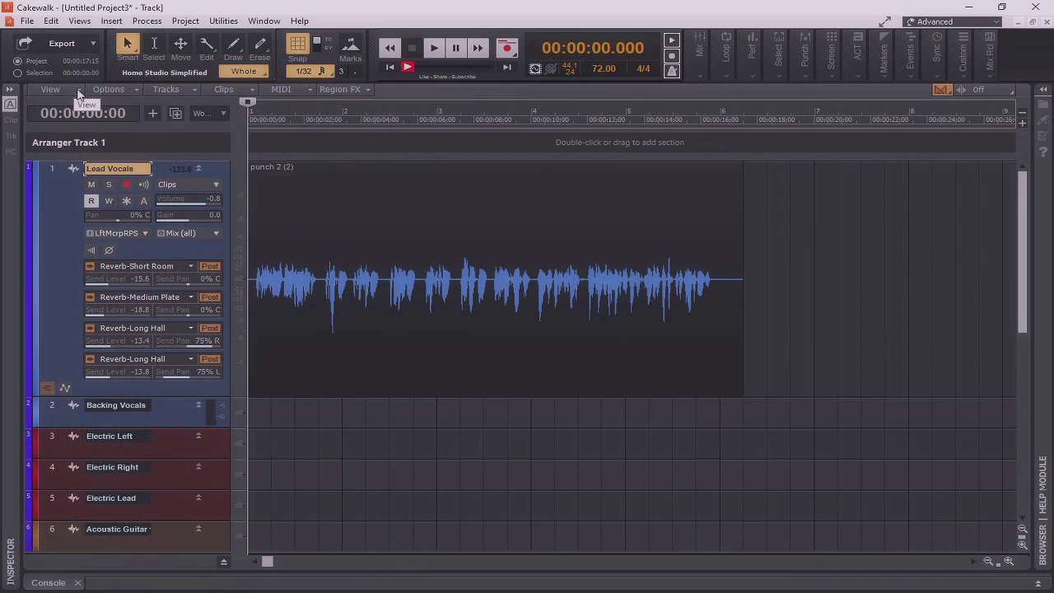
{"action": "left_click", "coordinate": [79, 90]}
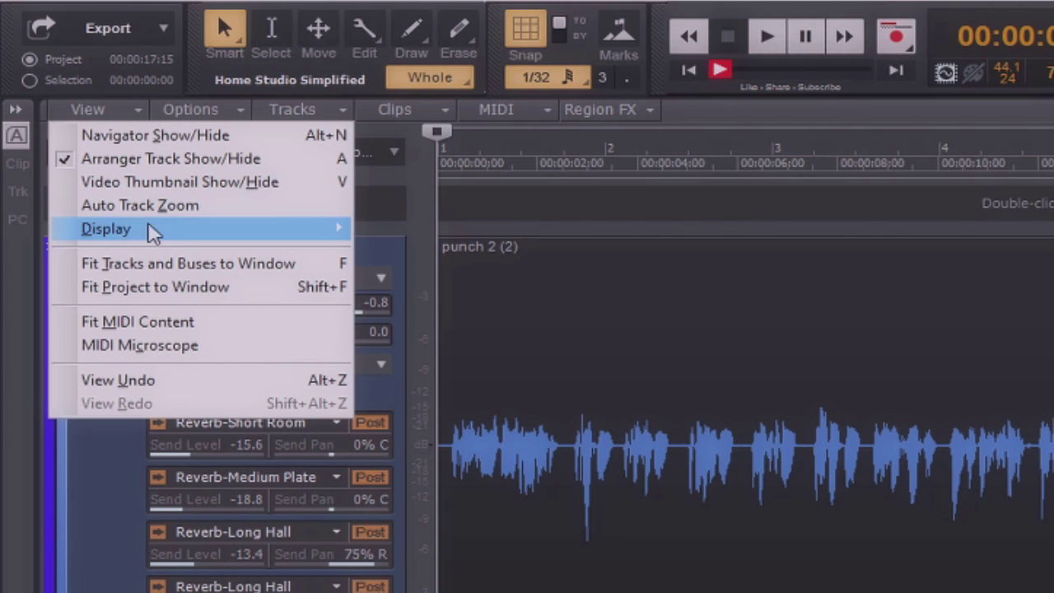
{"action": "mouse_move", "coordinate": [150, 239]}
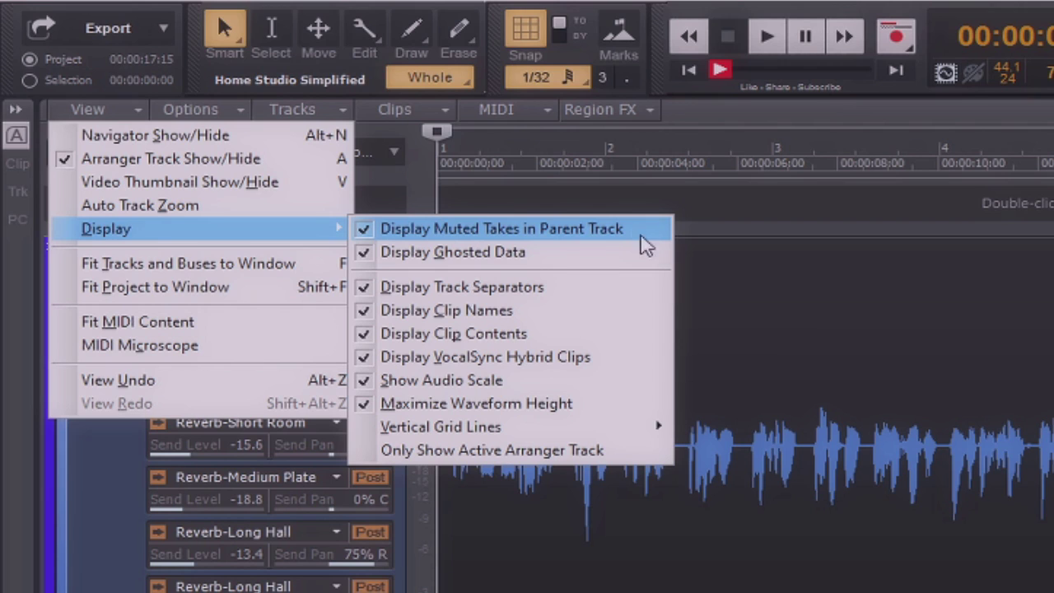
{"action": "mouse_move", "coordinate": [568, 433]}
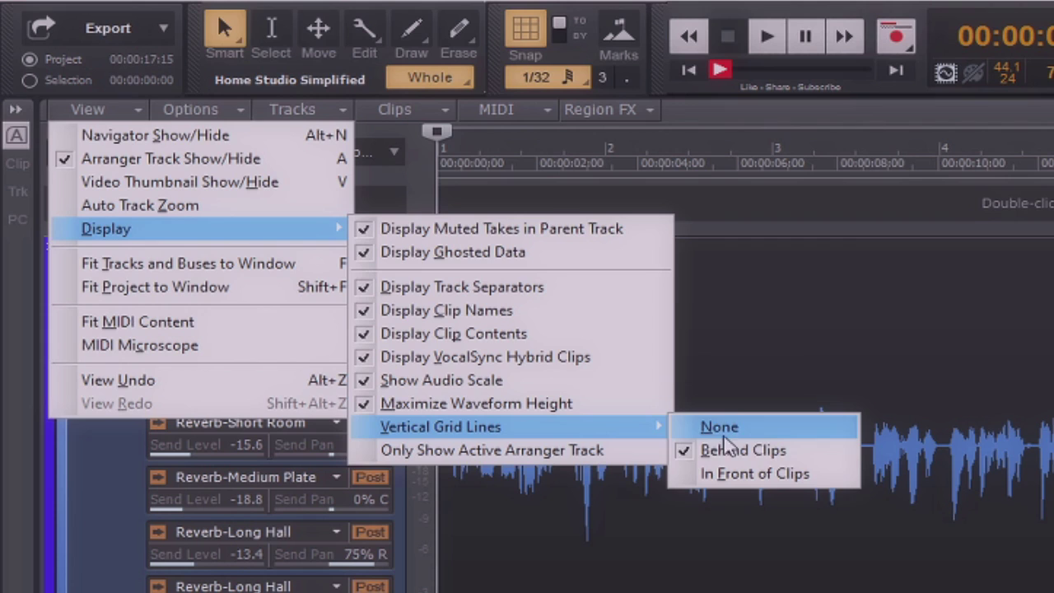
{"action": "left_click", "coordinate": [761, 472]}
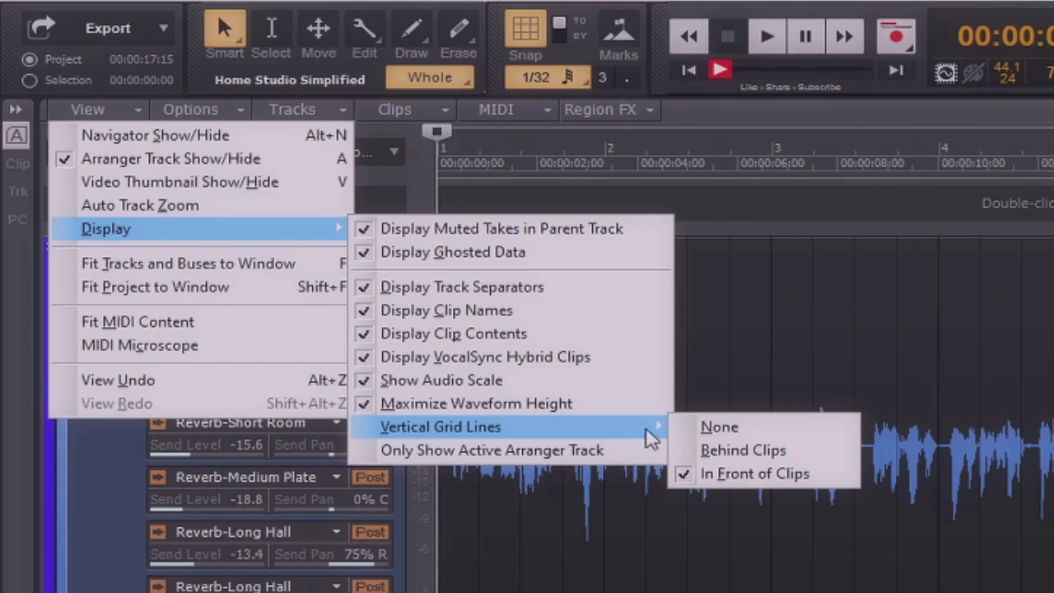
{"action": "left_click", "coordinate": [776, 451]}
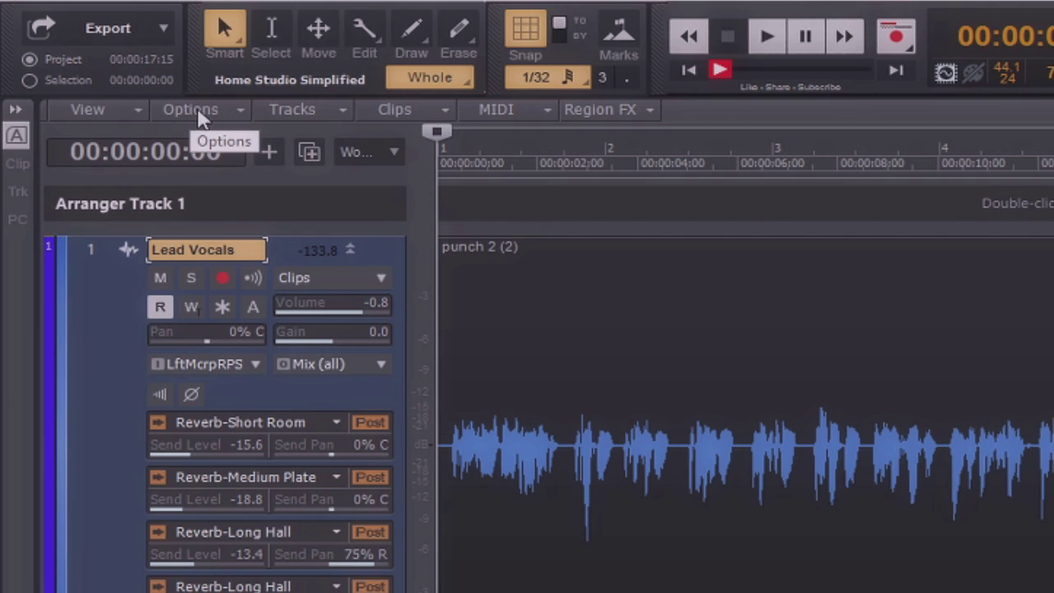
Step: Browse the Crossfade Type submenus for default fade-in, fade-out and crossfade curves
{"action": "left_click", "coordinate": [216, 115]}
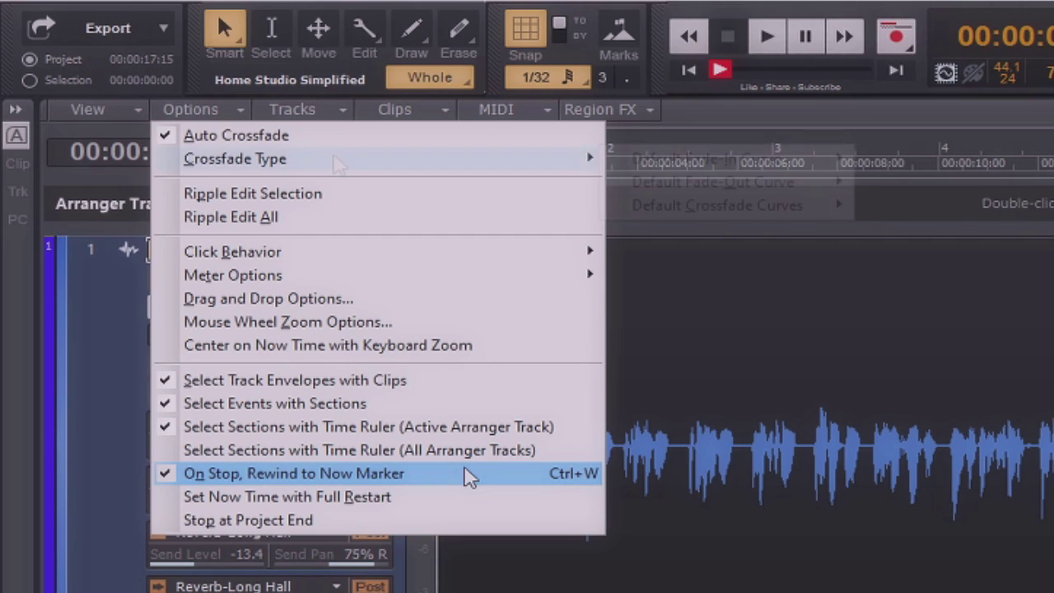
{"action": "mouse_move", "coordinate": [334, 160]}
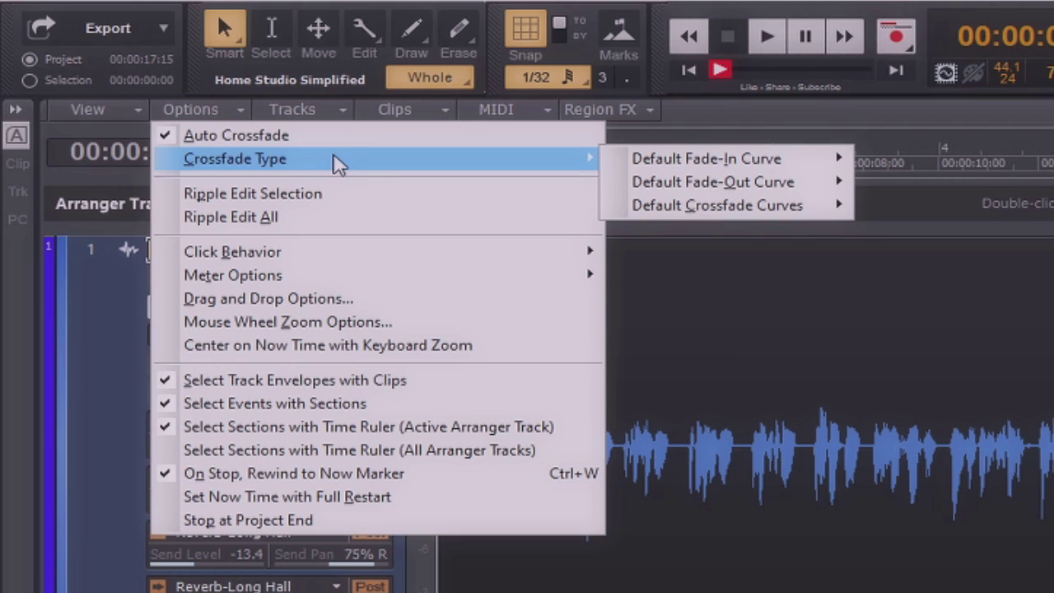
{"action": "mouse_move", "coordinate": [832, 160]}
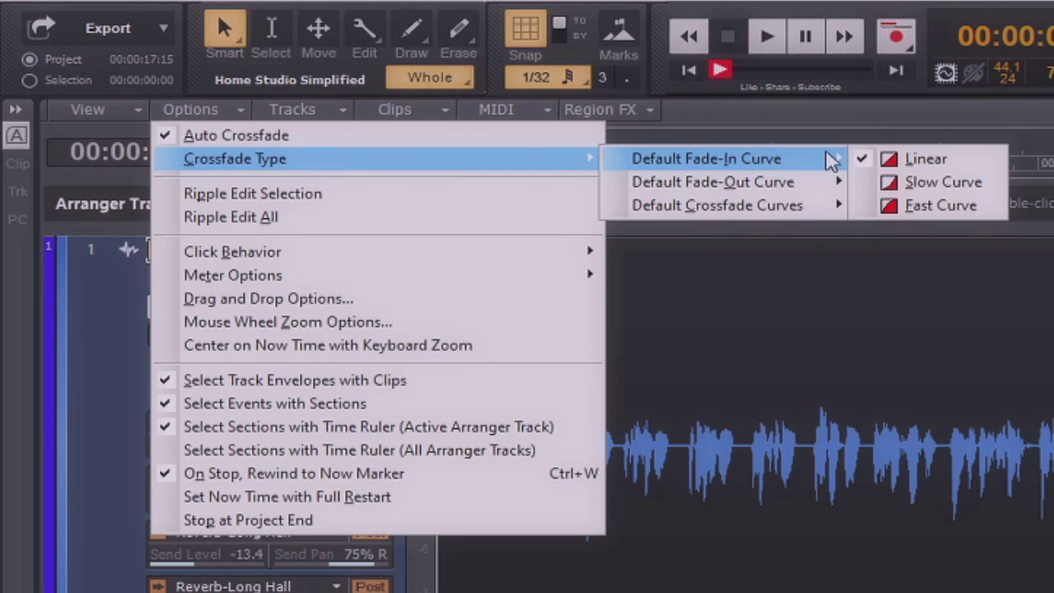
{"action": "mouse_move", "coordinate": [815, 194]}
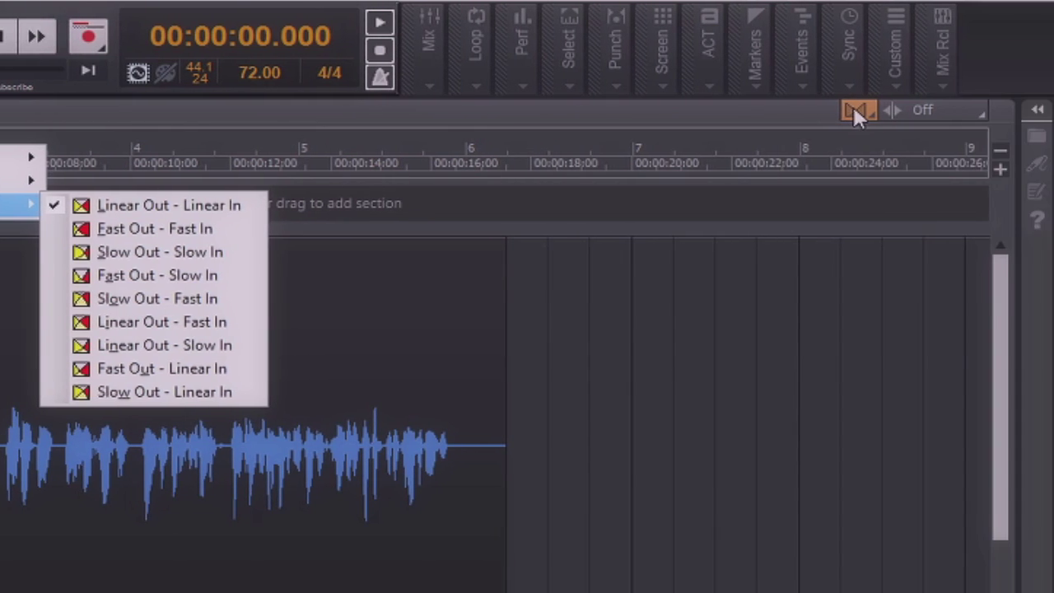
Step: View the crossfade curve presets, then switch Auto Crossfade off
{"action": "left_click", "coordinate": [854, 108]}
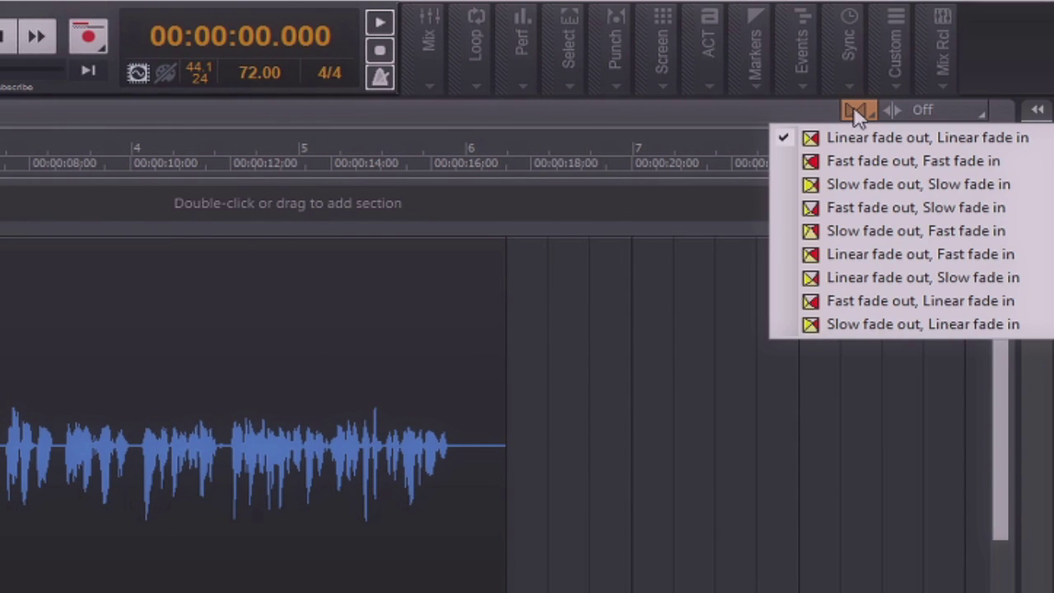
{"action": "left_click", "coordinate": [854, 111]}
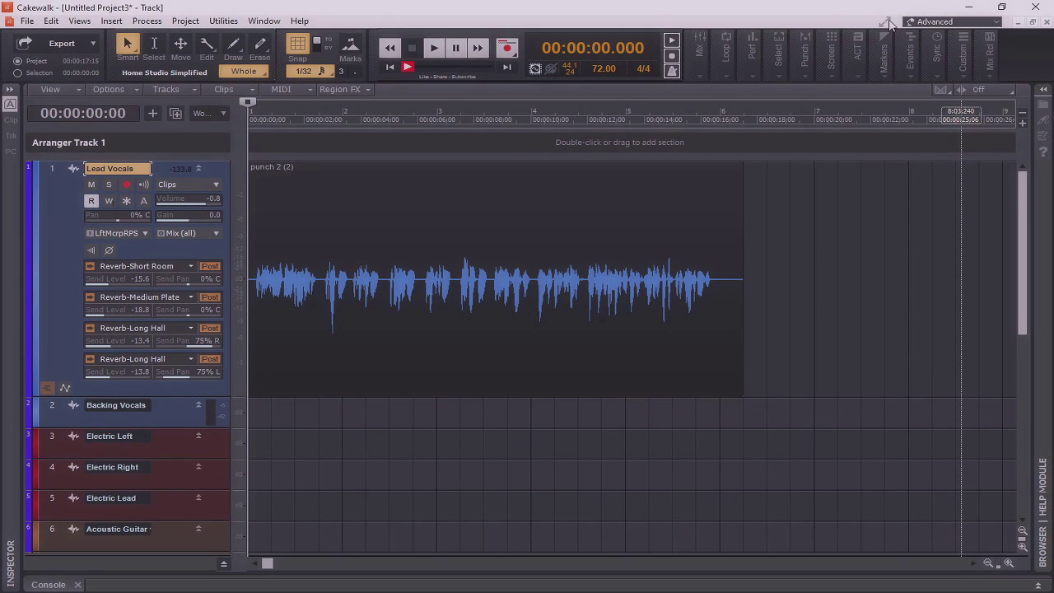
Step: Maximize the window, check Views > Icons > Track View, and open the Edit menu
{"action": "key", "text": "super+Up"}
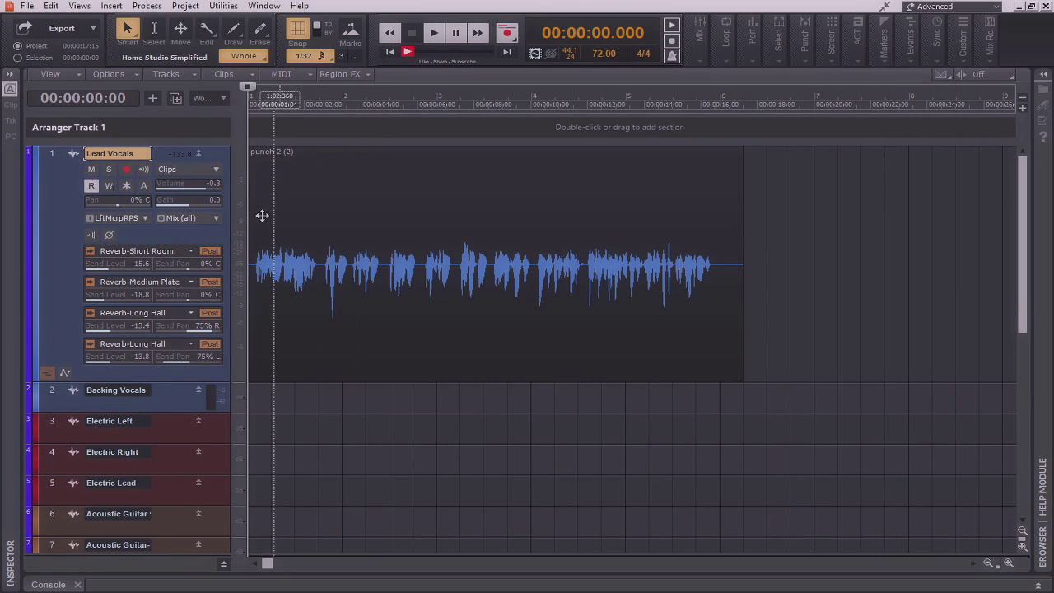
{"action": "left_click", "coordinate": [79, 5]}
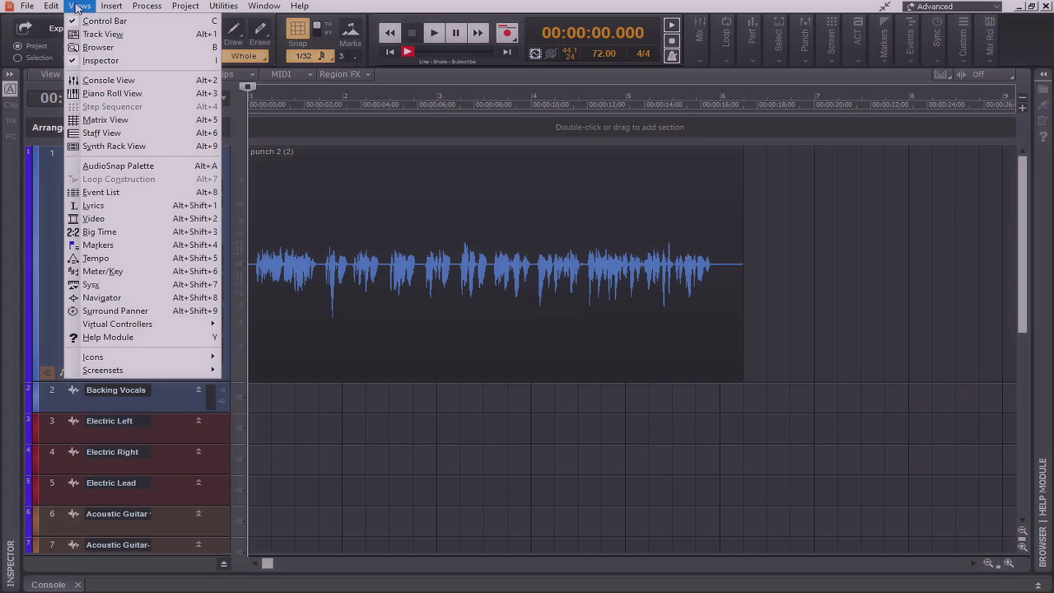
{"action": "mouse_move", "coordinate": [111, 357]}
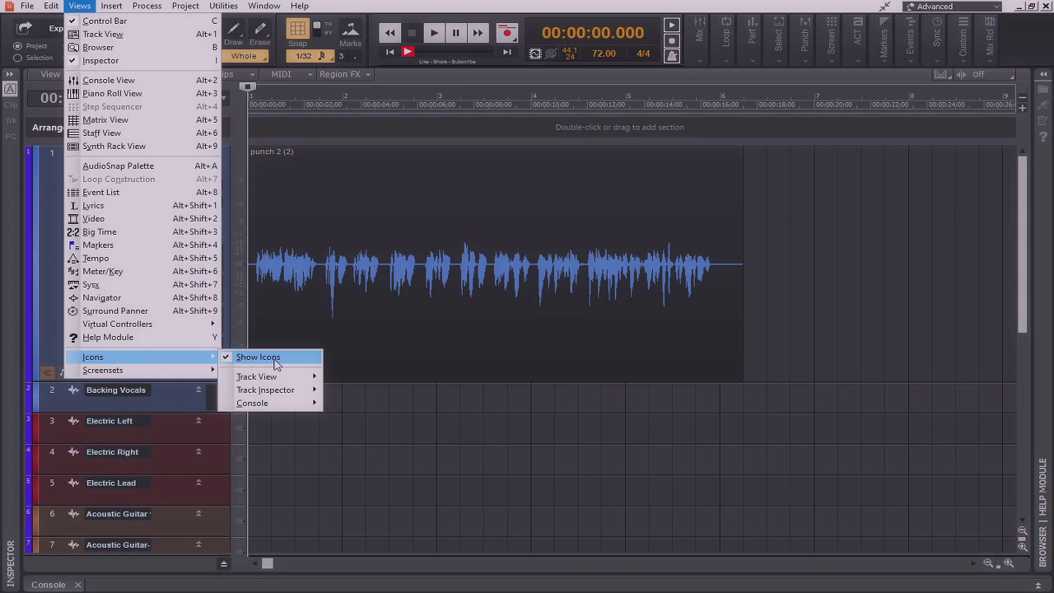
{"action": "mouse_move", "coordinate": [310, 378]}
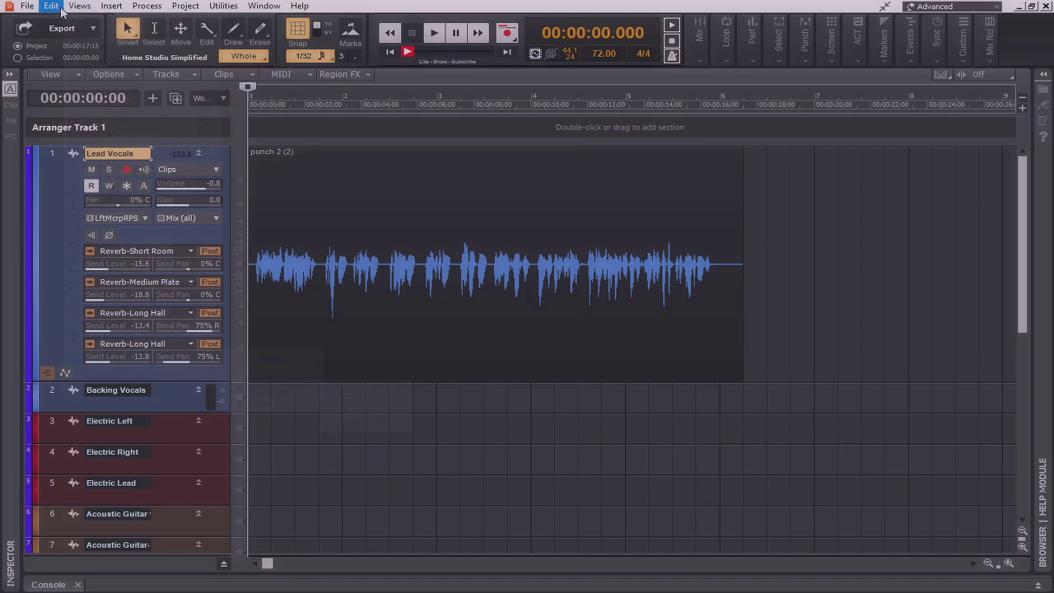
{"action": "left_click", "coordinate": [51, 6]}
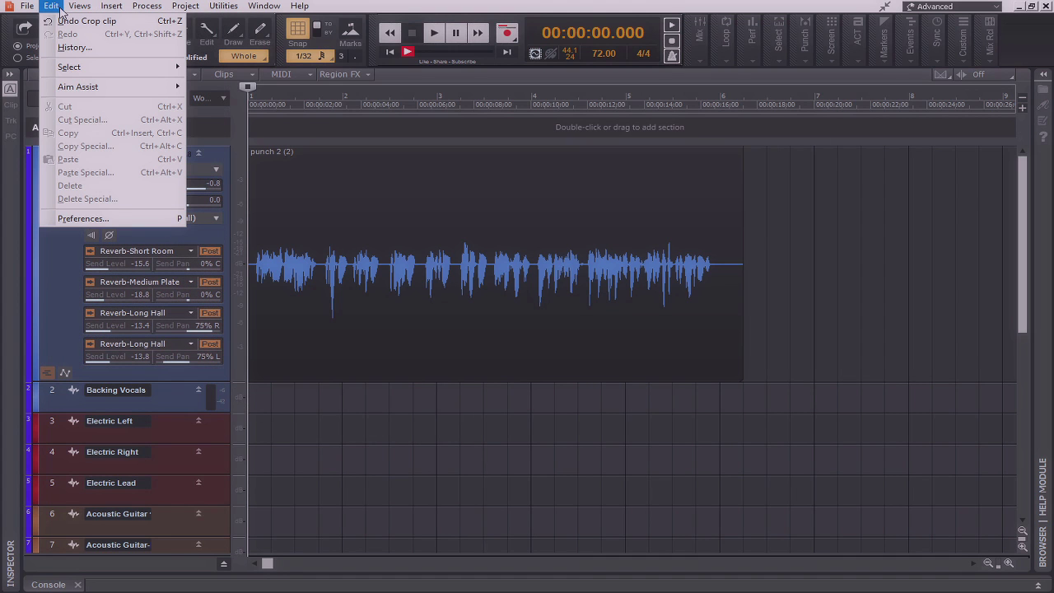
Step: Open Preferences at Customization > Display > Themes, where YouTube is the current theme
{"action": "left_click", "coordinate": [82, 218]}
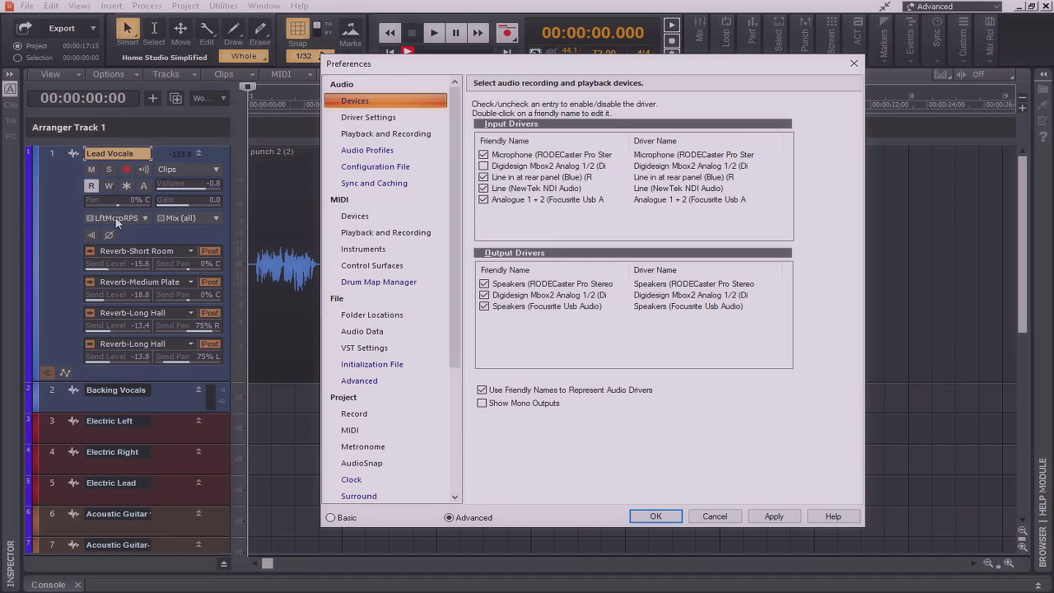
{"action": "scroll", "coordinate": [393, 377], "scroll_direction": "down", "scroll_amount": 5}
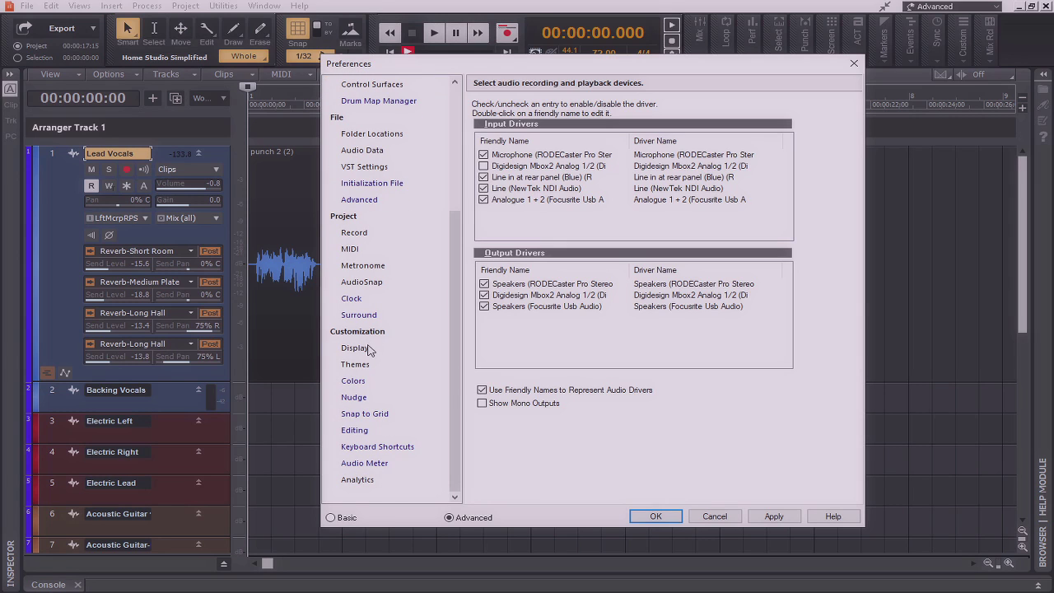
{"action": "left_click", "coordinate": [369, 352]}
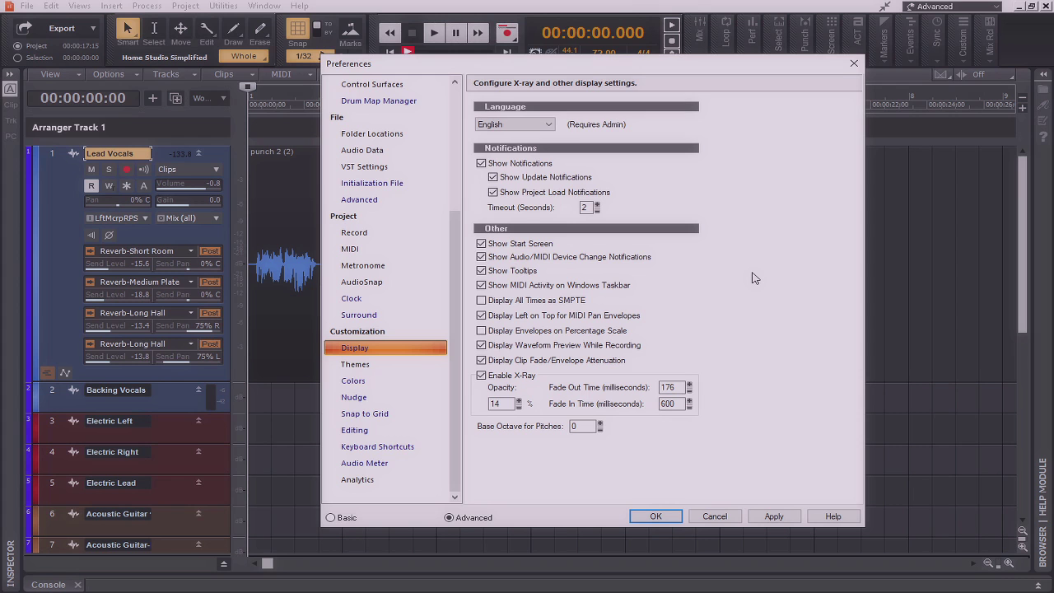
{"action": "left_click", "coordinate": [372, 368]}
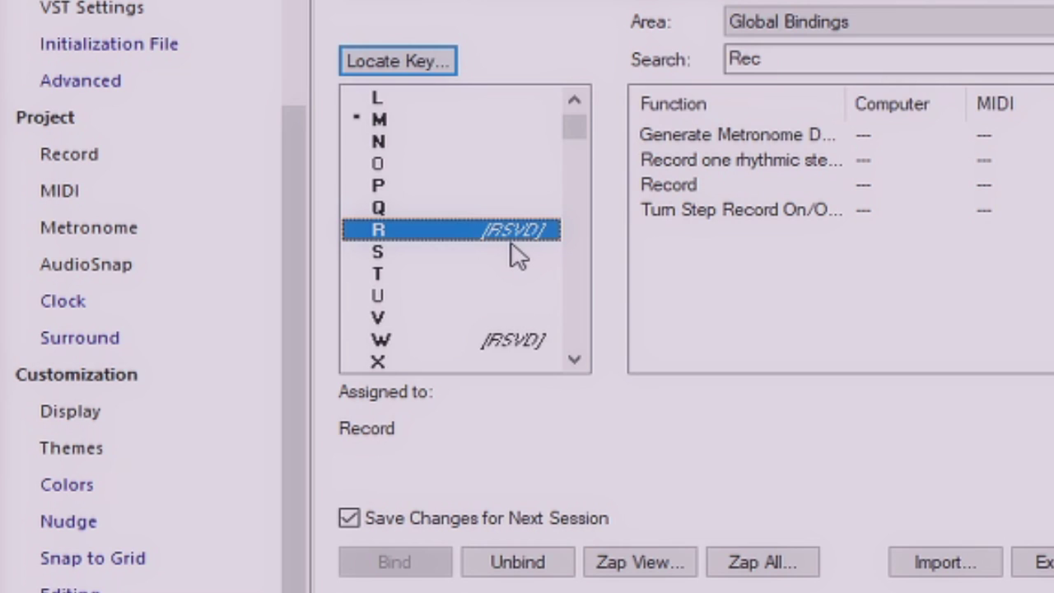
Step: Jump to key A in the shortcut list, which is bound to Show/Hide Arranger Track
{"action": "key", "text": "Home"}
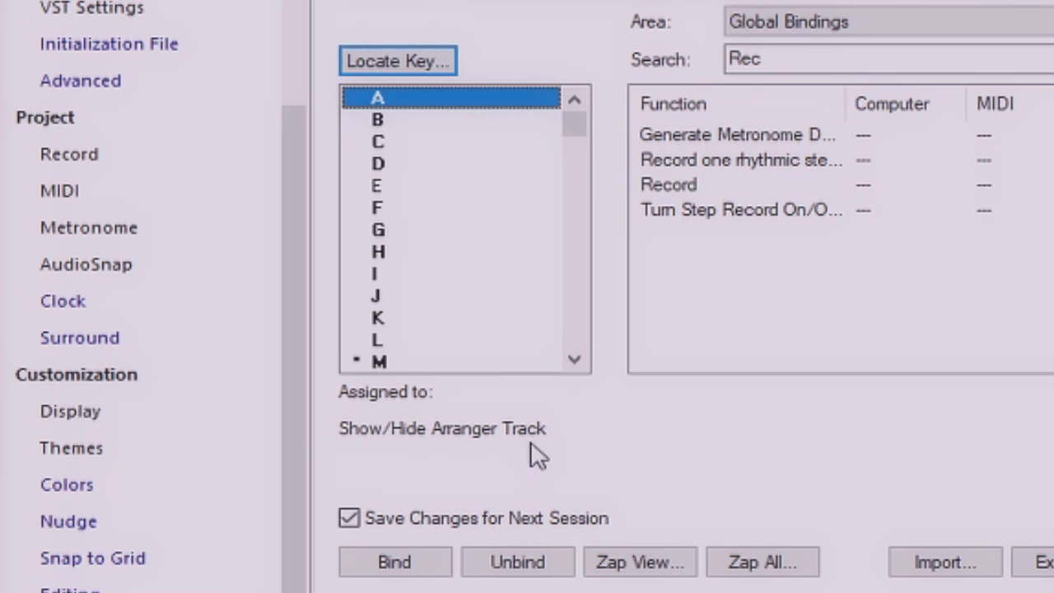
Step: Check the shortcut assignments of keys B, C and E, finding E unassigned
{"action": "left_click", "coordinate": [376, 123]}
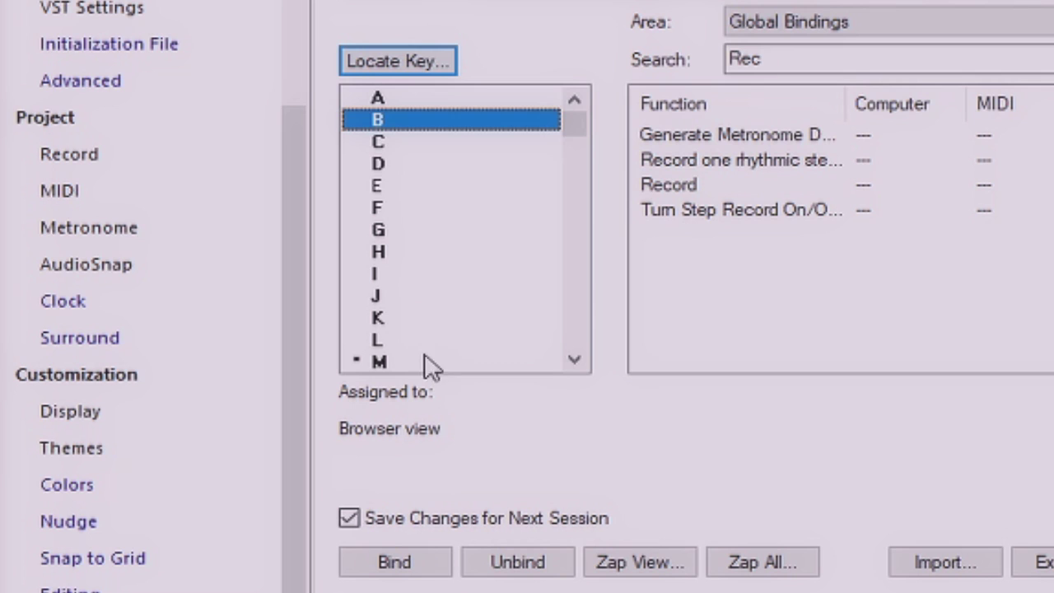
{"action": "left_click", "coordinate": [385, 146]}
{"action": "left_click", "coordinate": [391, 188]}
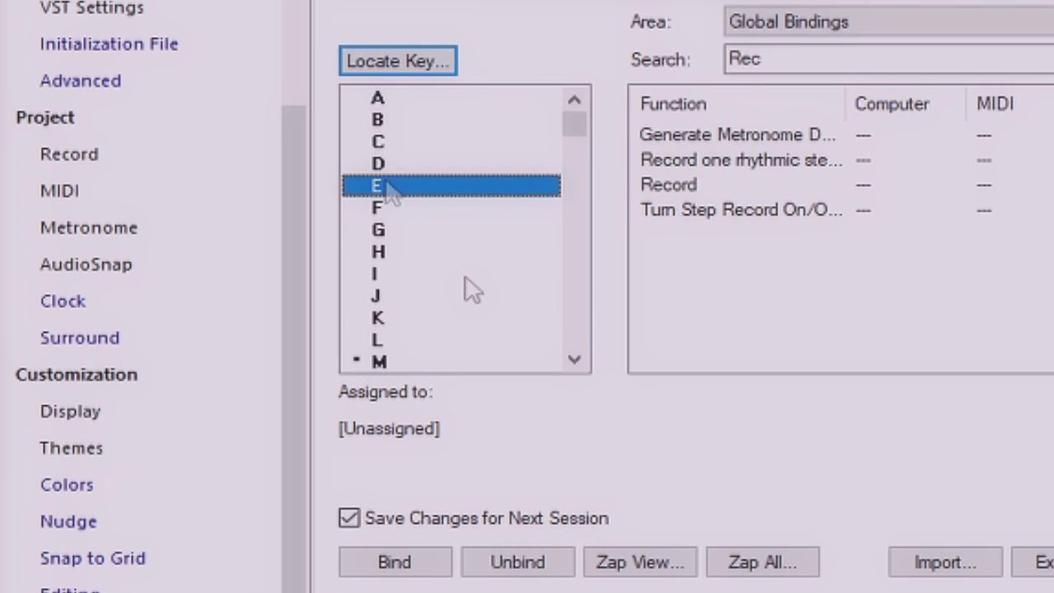
{"action": "scroll", "coordinate": [466, 284], "scroll_direction": "down", "scroll_amount": 4}
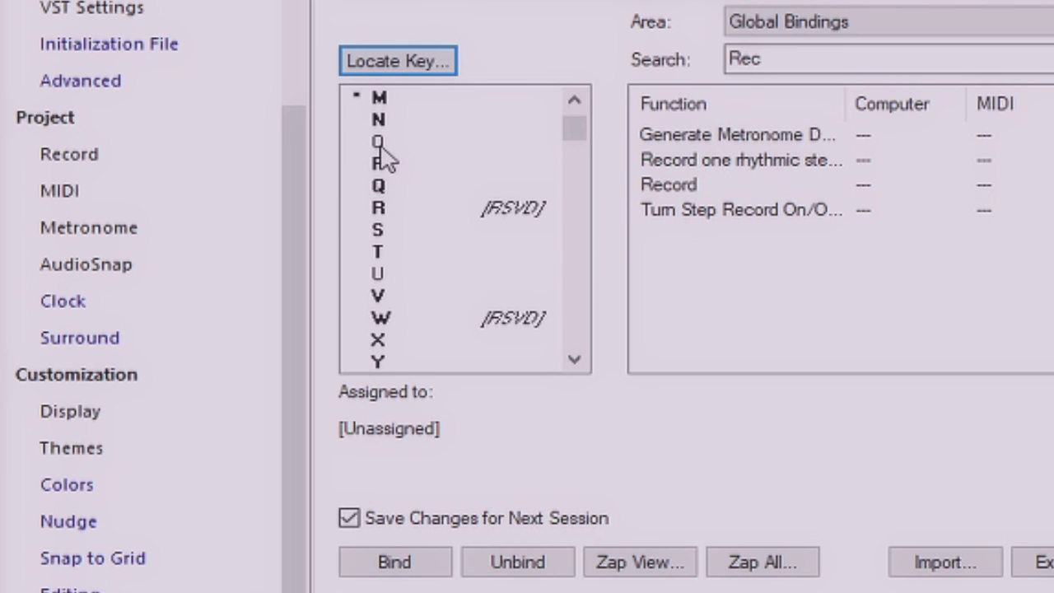
Step: Bind the unused O key to File | Open
{"action": "left_click", "coordinate": [381, 148]}
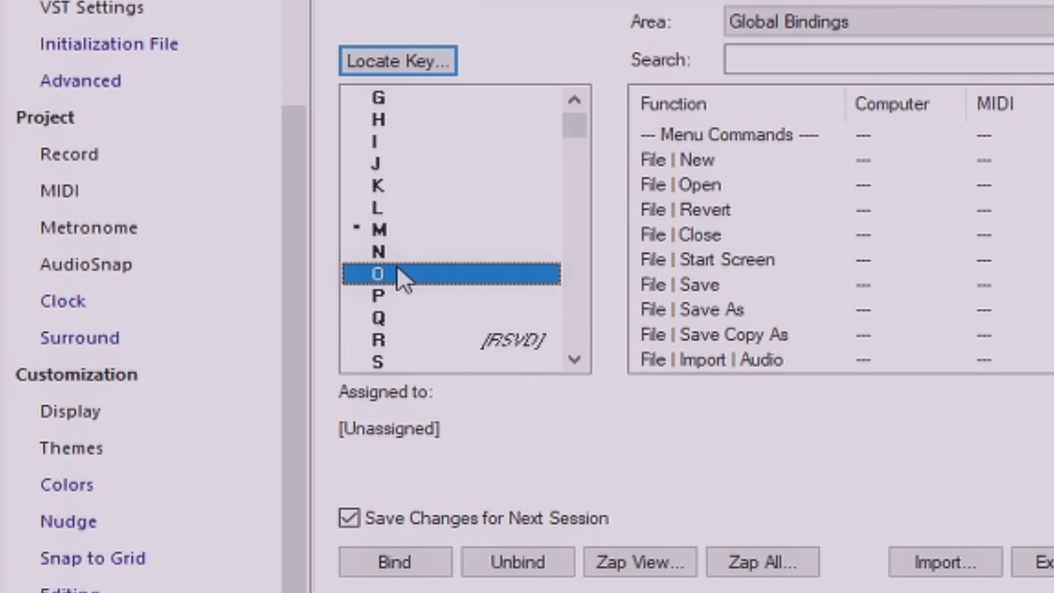
{"action": "left_click", "coordinate": [685, 183]}
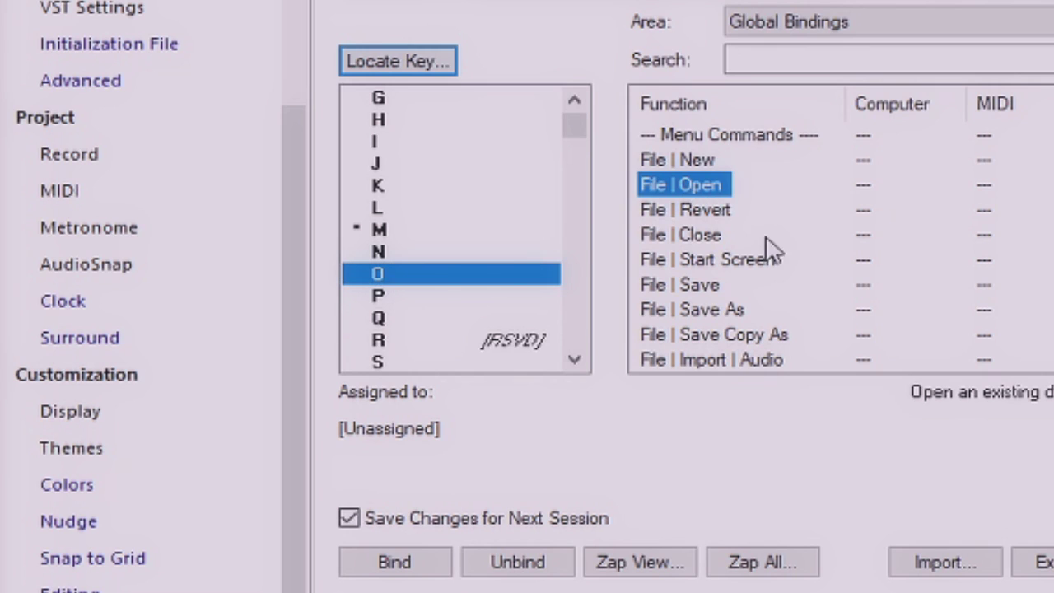
{"action": "left_click", "coordinate": [395, 563]}
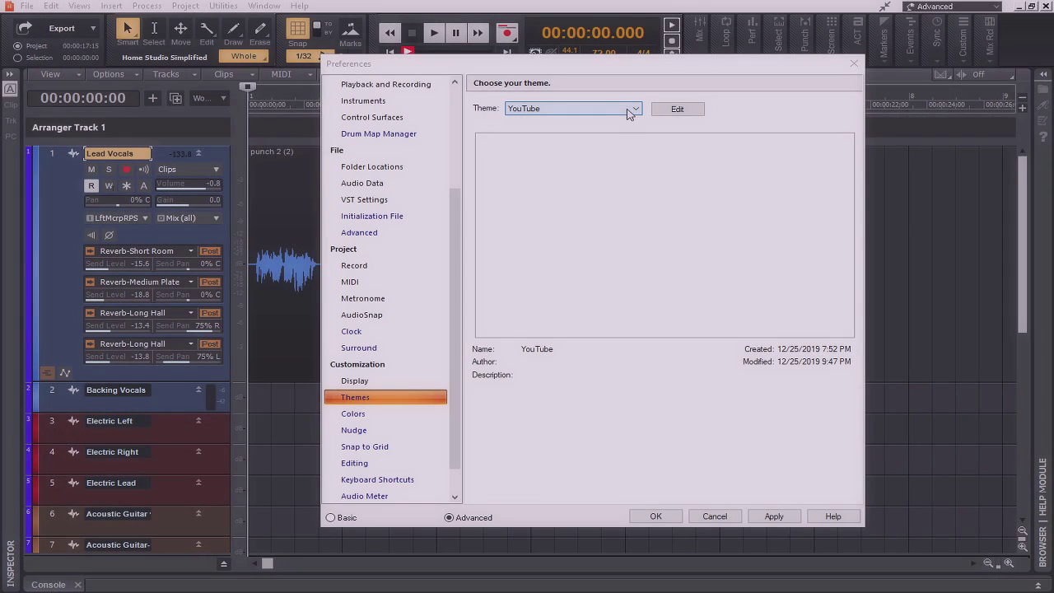
Step: Apply the Mercury theme, then the Tungsten theme, to the interface
{"action": "left_click", "coordinate": [630, 110]}
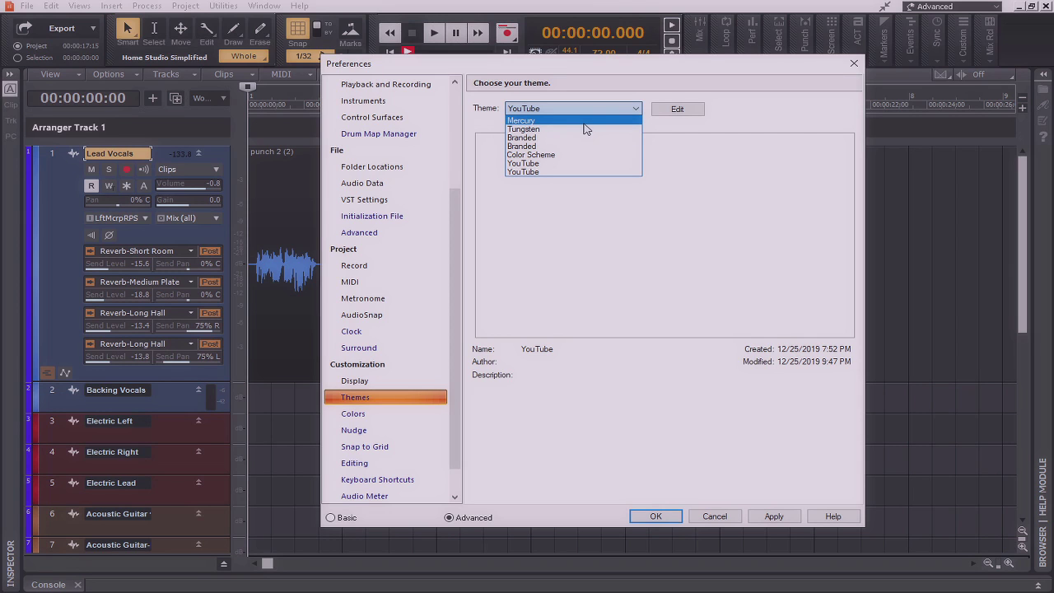
{"action": "left_click", "coordinate": [545, 121]}
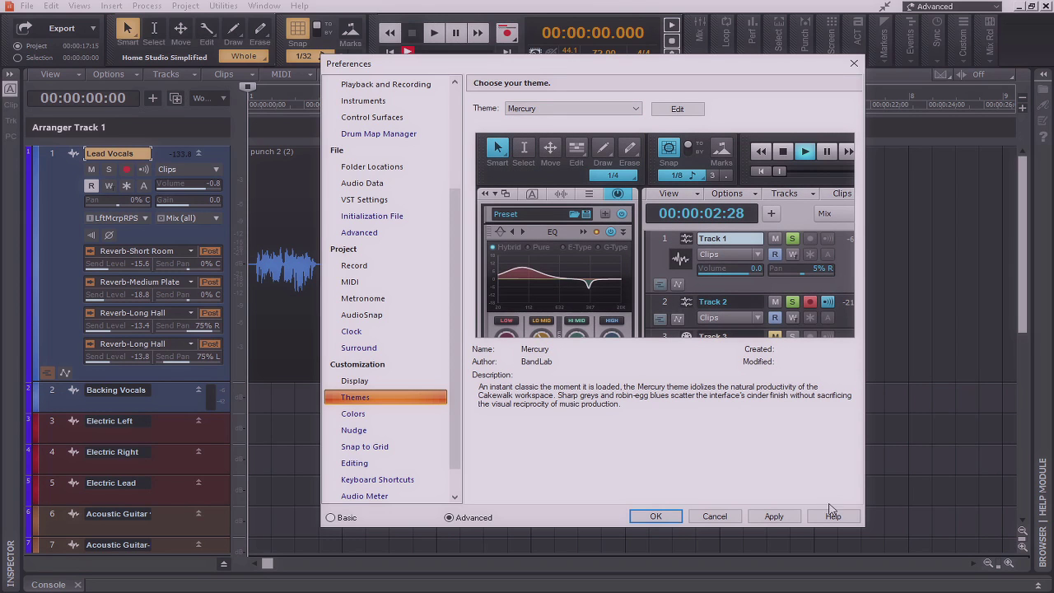
{"action": "left_click", "coordinate": [776, 515]}
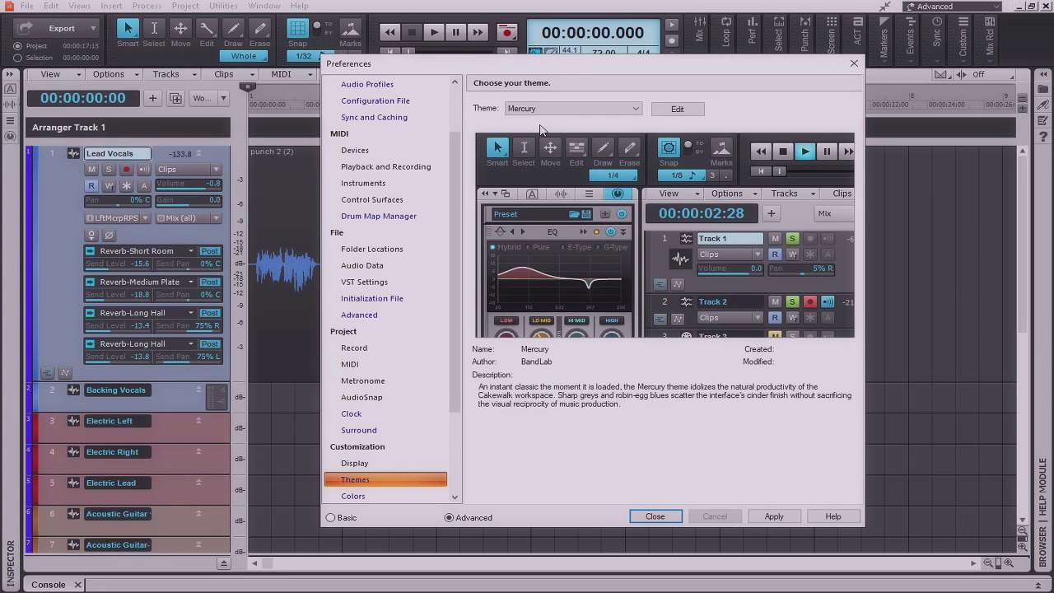
{"action": "left_click", "coordinate": [629, 109]}
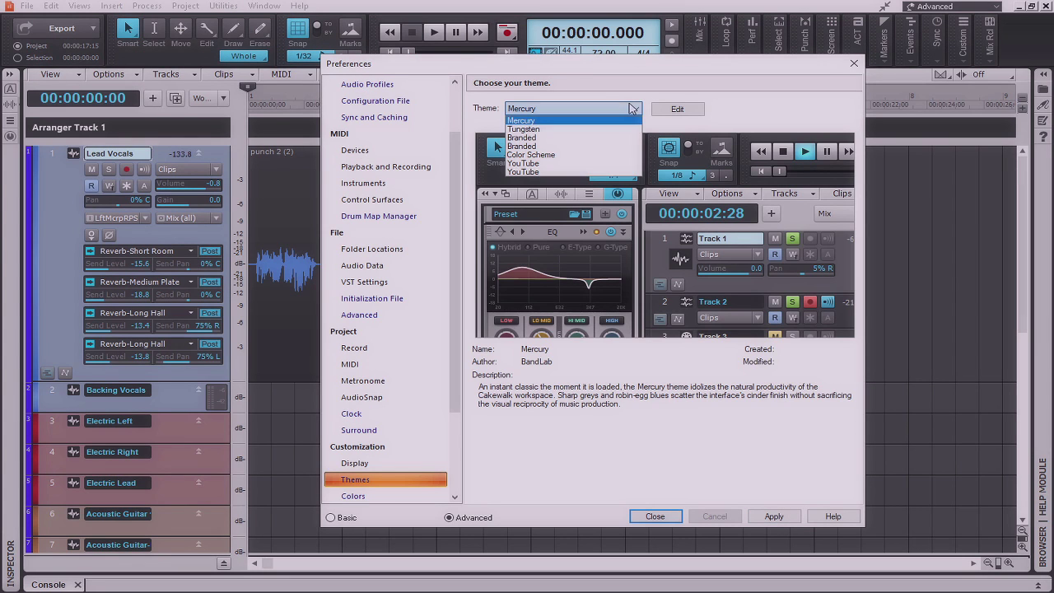
{"action": "left_click", "coordinate": [562, 131]}
{"action": "left_click", "coordinate": [773, 516]}
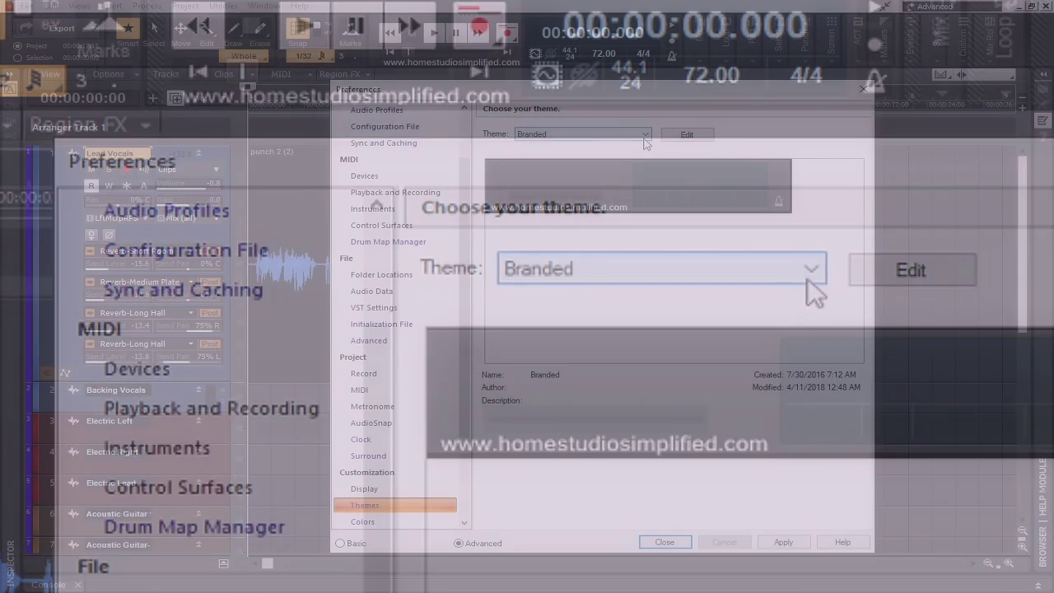
Step: Select the YouTube theme again and move the Preferences dialog lower on screen
{"action": "left_click", "coordinate": [811, 268]}
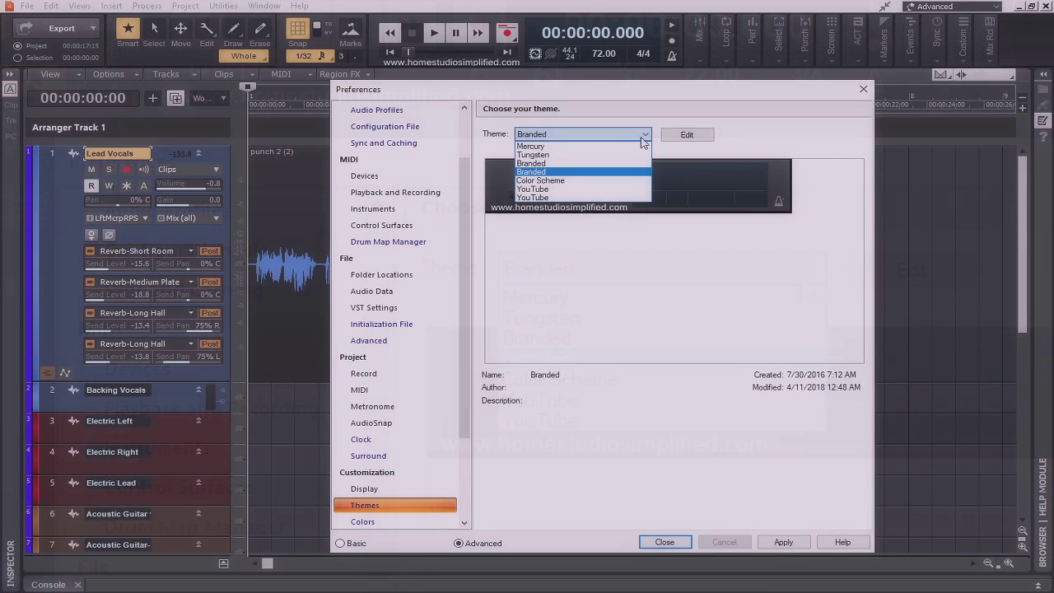
{"action": "left_click", "coordinate": [555, 189]}
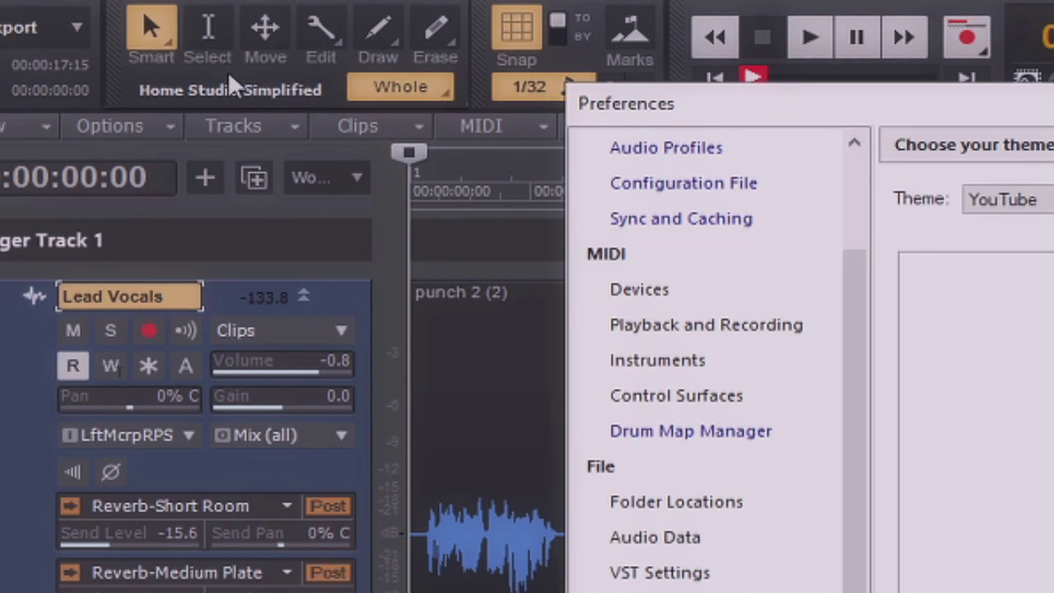
{"action": "left_click_drag", "start_coordinate": [864, 112], "coordinate": [856, 183]}
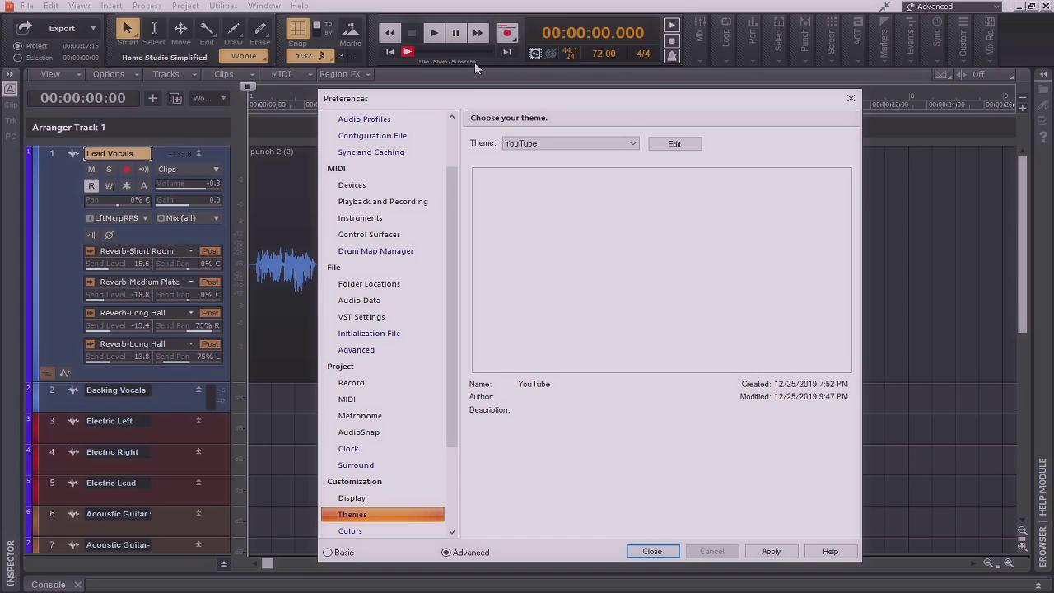
{"action": "left_click", "coordinate": [674, 144]}
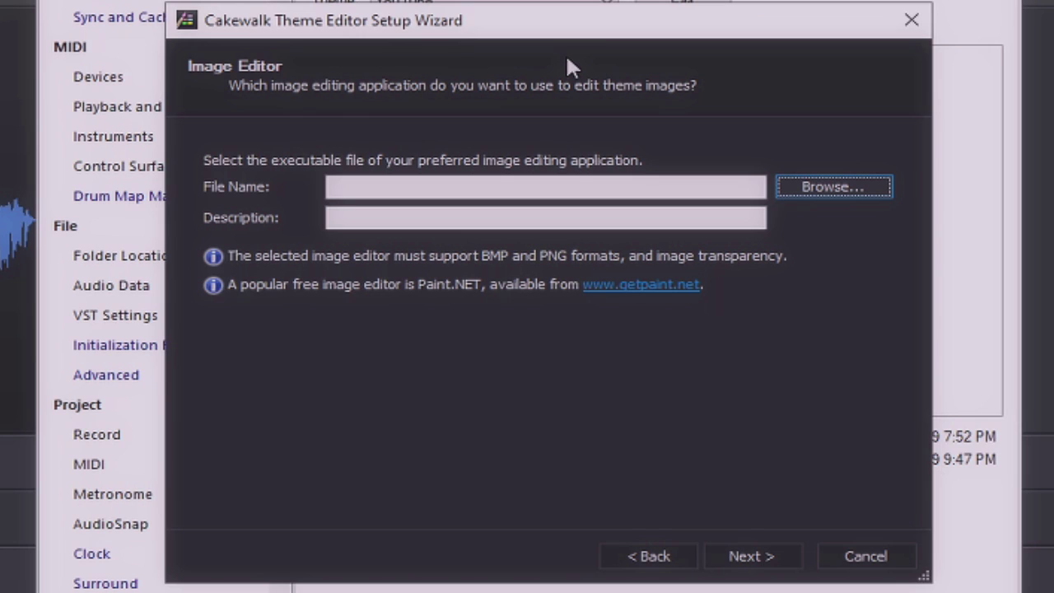
{"action": "left_click", "coordinate": [661, 286]}
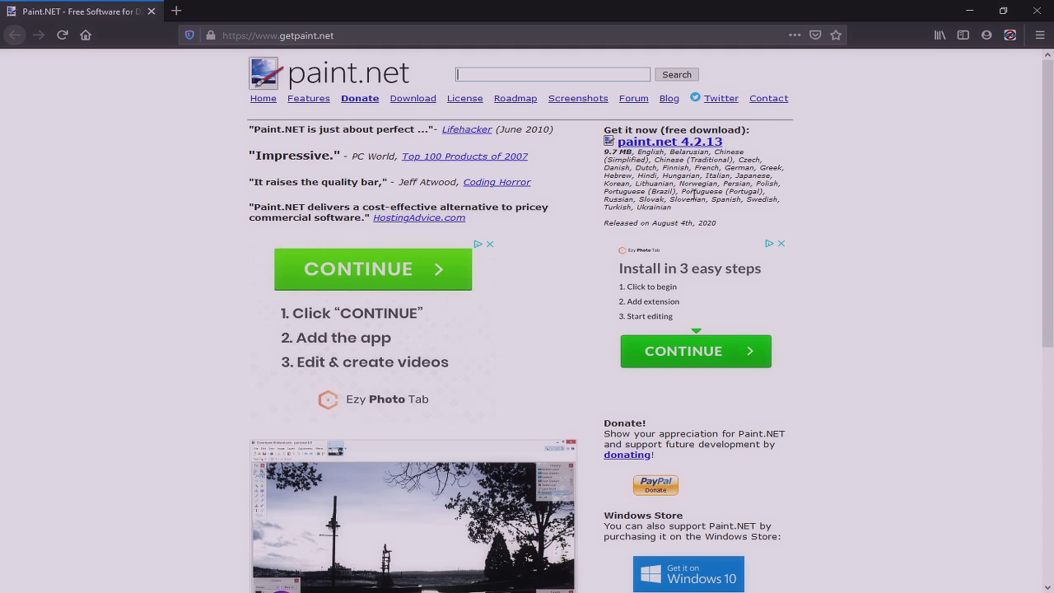
Step: Go to the paint.net 4.2.13 download page on getpaint.net
{"action": "left_click", "coordinate": [690, 146]}
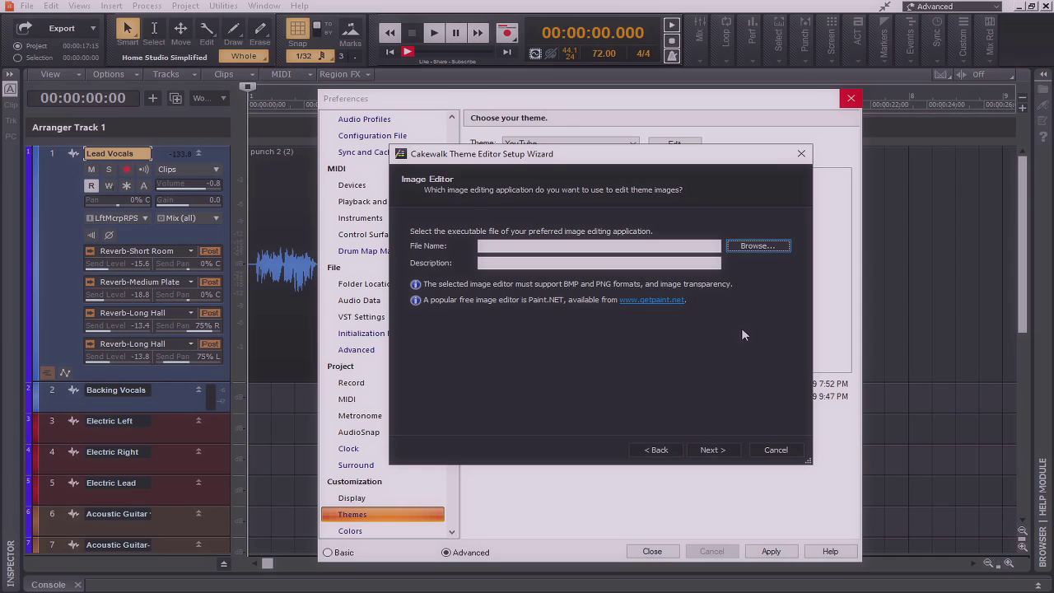
Step: Set Program Files\paint.net\PaintDotNet as the image editor and finish the setup wizard
{"action": "left_click", "coordinate": [767, 246]}
{"action": "scroll", "coordinate": [566, 333], "scroll_direction": "down", "scroll_amount": 5}
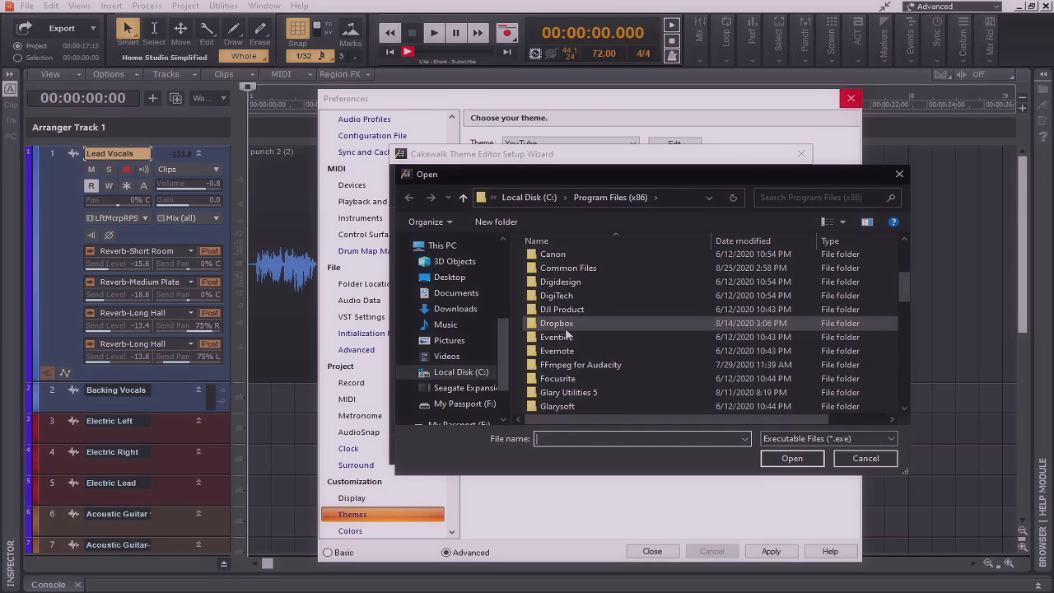
{"action": "scroll", "coordinate": [567, 333], "scroll_direction": "down", "scroll_amount": 4}
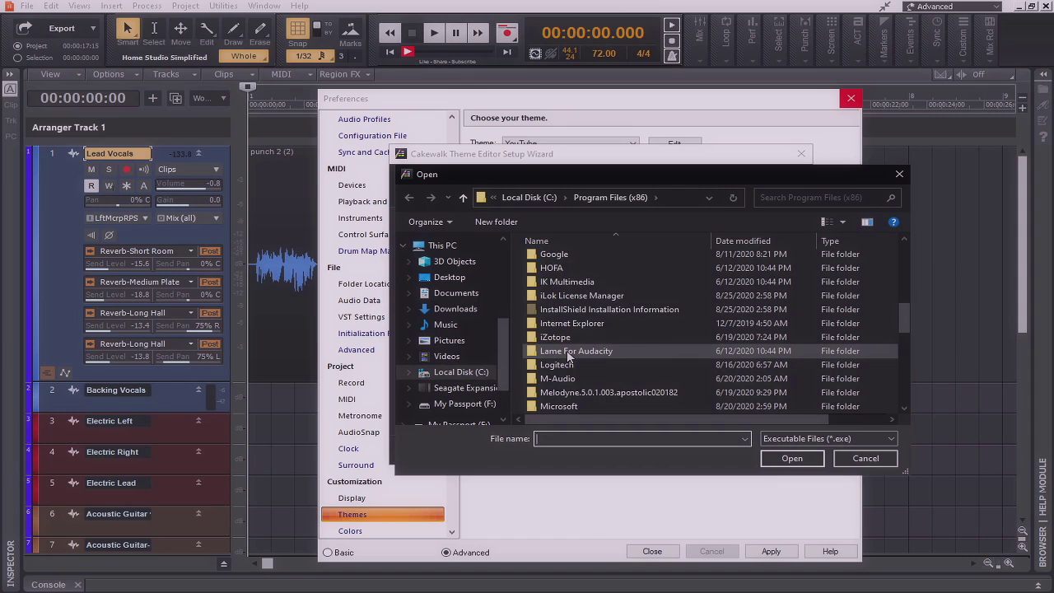
{"action": "scroll", "coordinate": [566, 350], "scroll_direction": "down", "scroll_amount": 5}
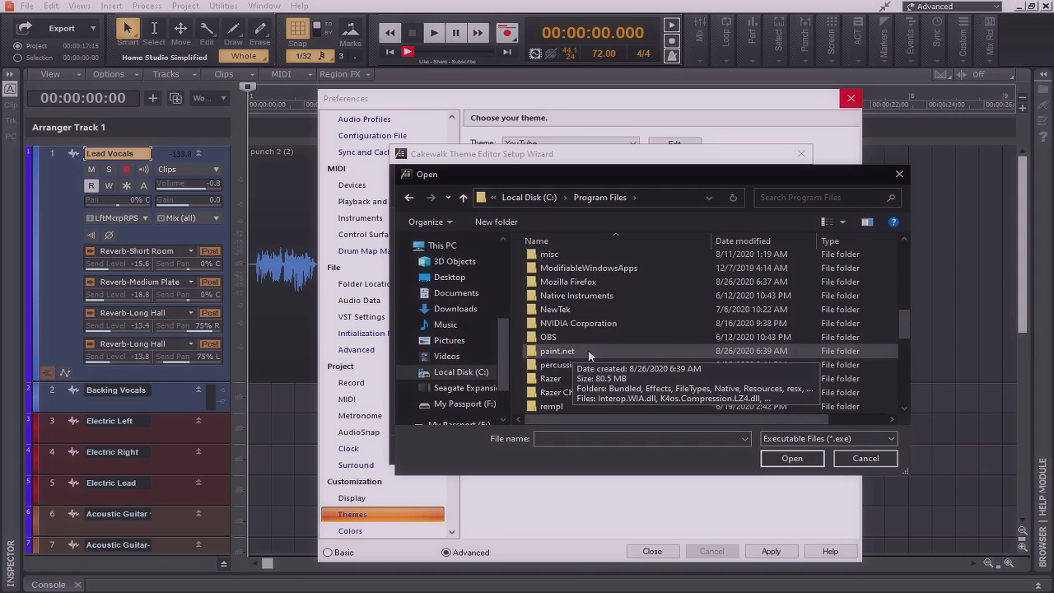
{"action": "double_click", "coordinate": [588, 351]}
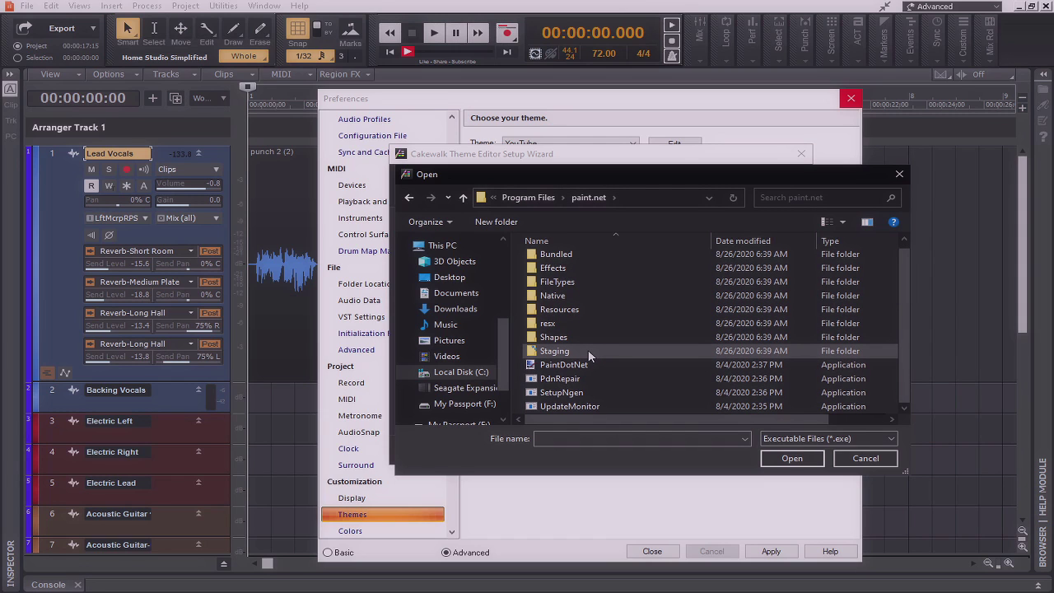
{"action": "left_click", "coordinate": [623, 364]}
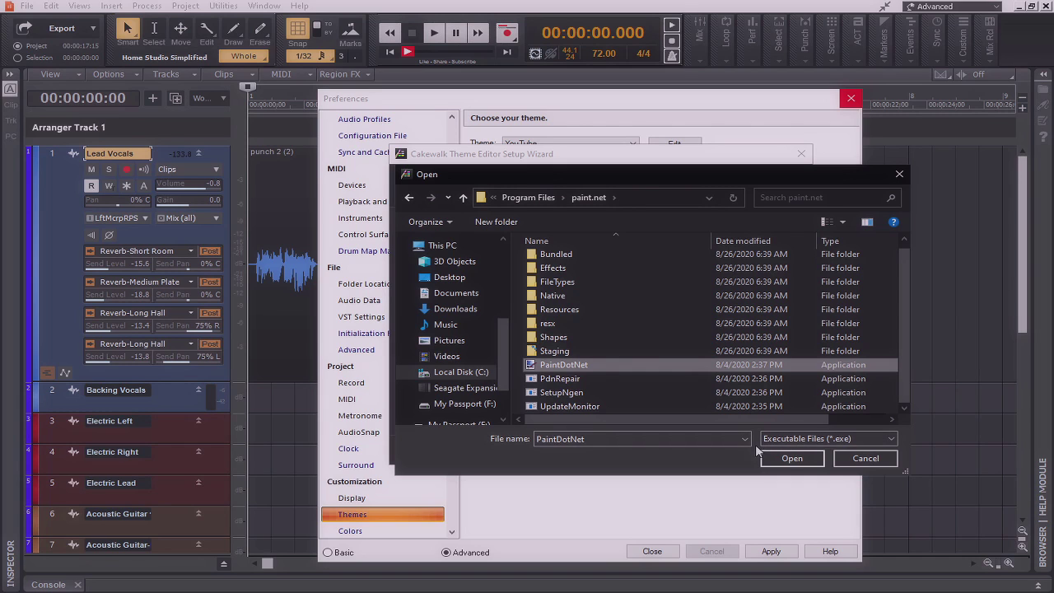
{"action": "left_click", "coordinate": [791, 459]}
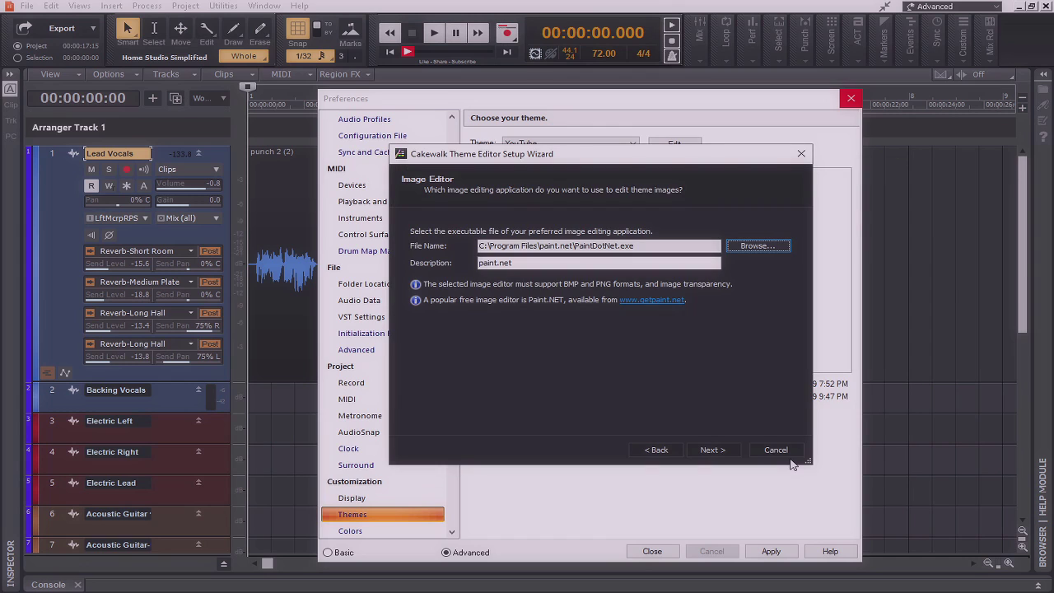
{"action": "left_click", "coordinate": [711, 450]}
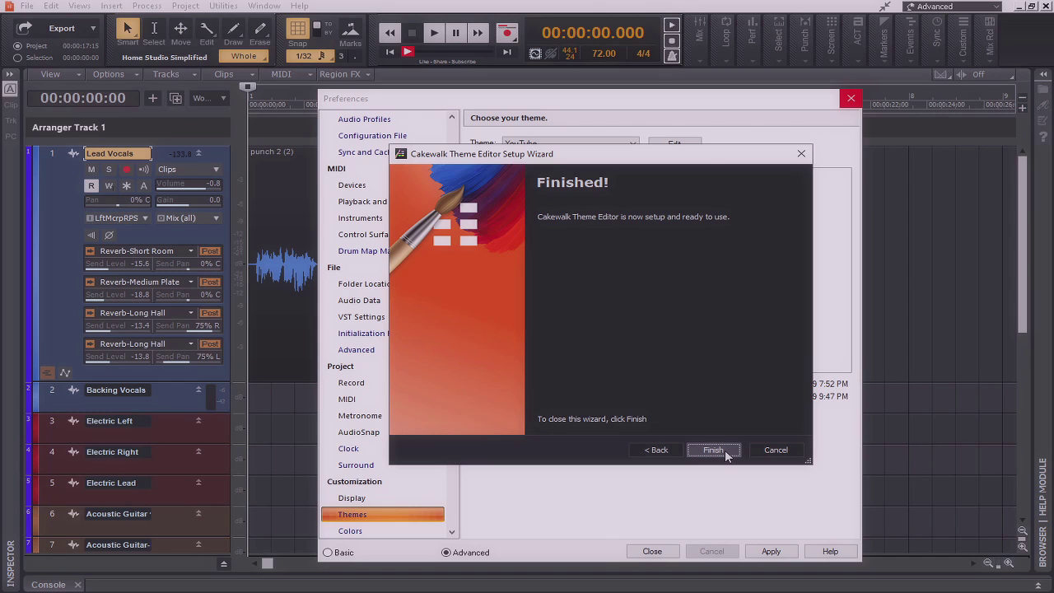
{"action": "left_click", "coordinate": [713, 450]}
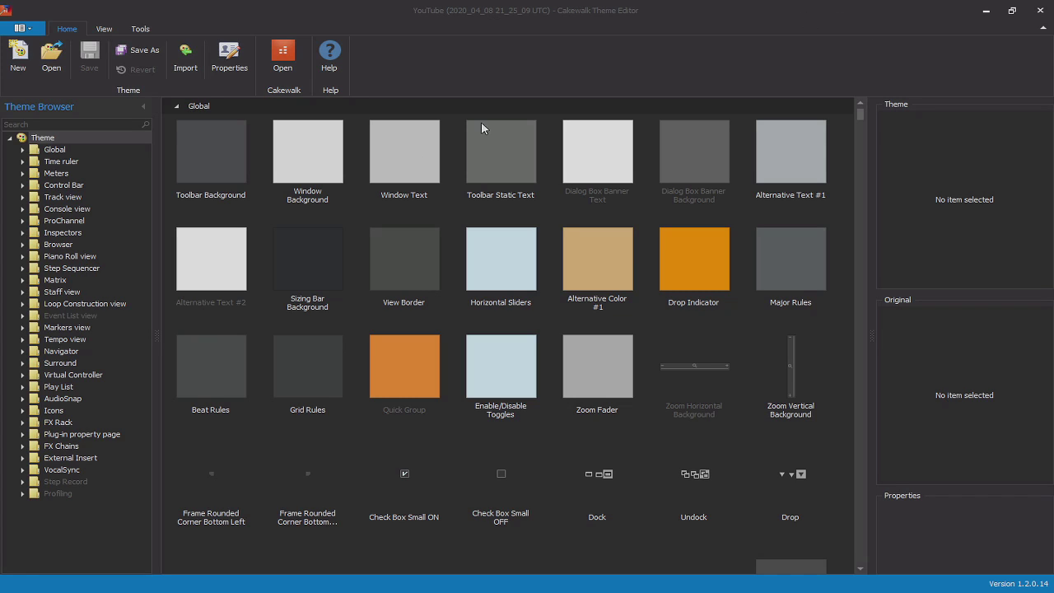
Step: Show the Control Bar elements and scroll down to the Modules | Performance images
{"action": "left_click", "coordinate": [23, 189]}
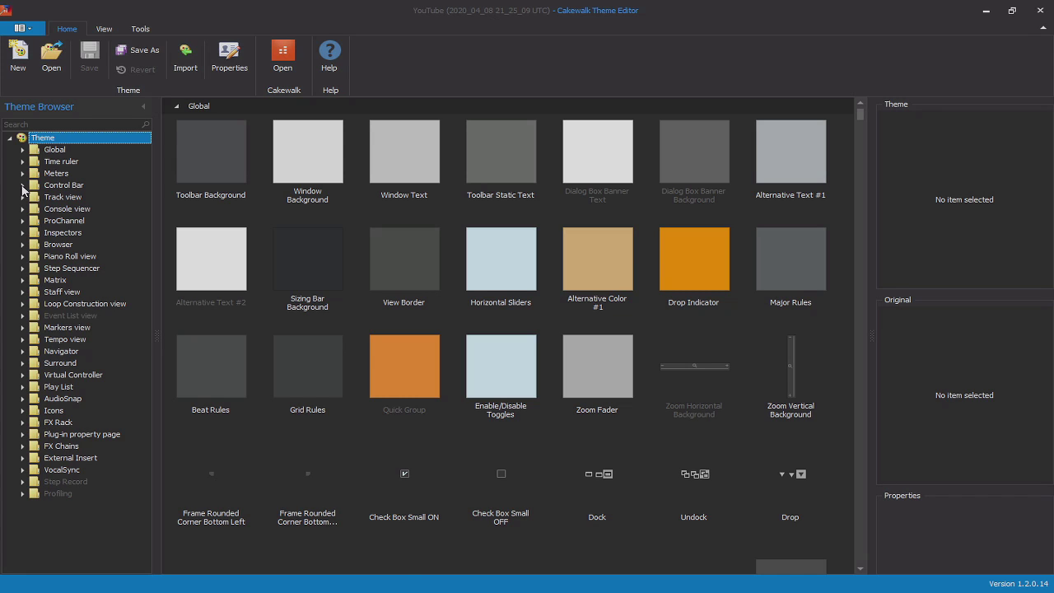
{"action": "left_click", "coordinate": [58, 188]}
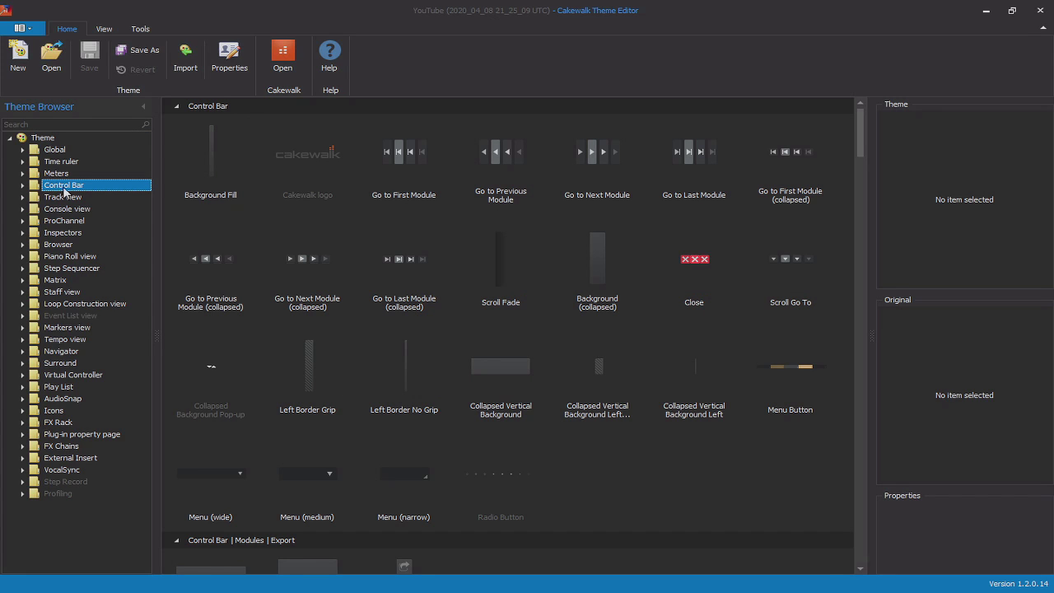
{"action": "mouse_move", "coordinate": [299, 163]}
{"action": "scroll", "coordinate": [518, 360], "scroll_direction": "down", "scroll_amount": 9}
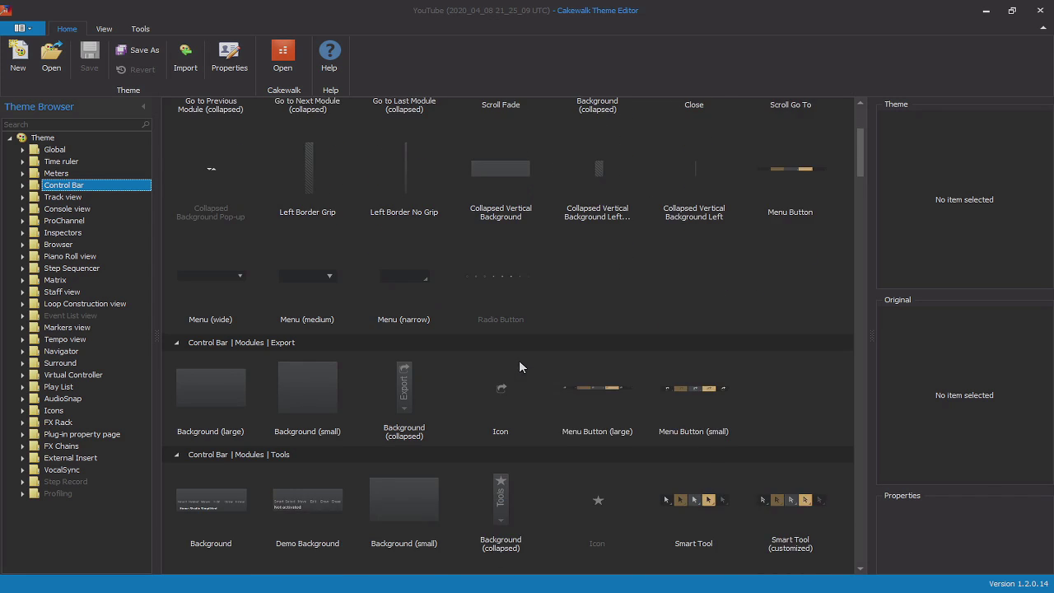
{"action": "scroll", "coordinate": [503, 364], "scroll_direction": "down", "scroll_amount": 11}
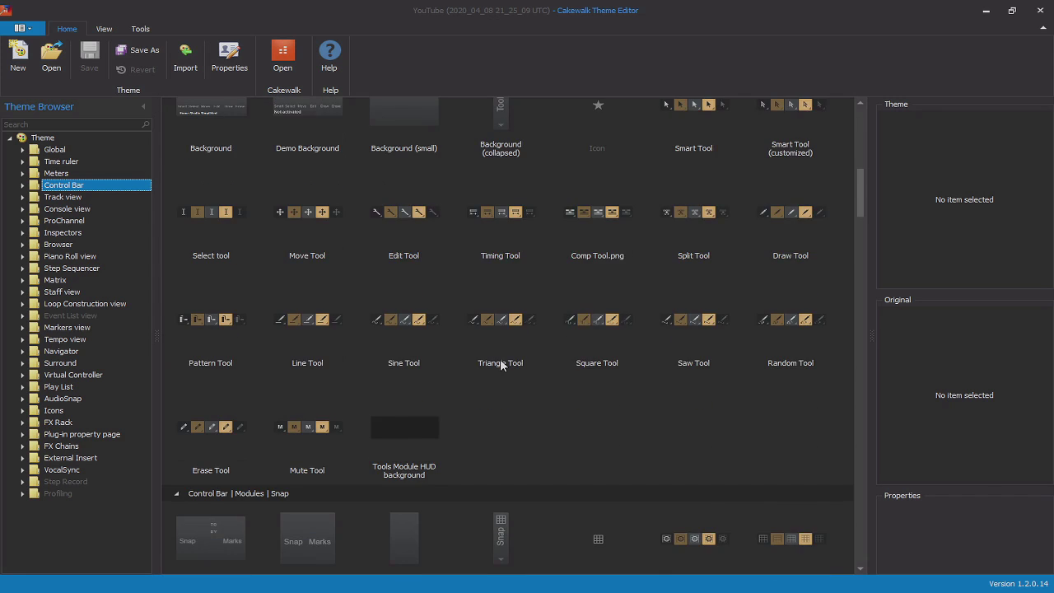
{"action": "scroll", "coordinate": [500, 365], "scroll_direction": "down", "scroll_amount": 12}
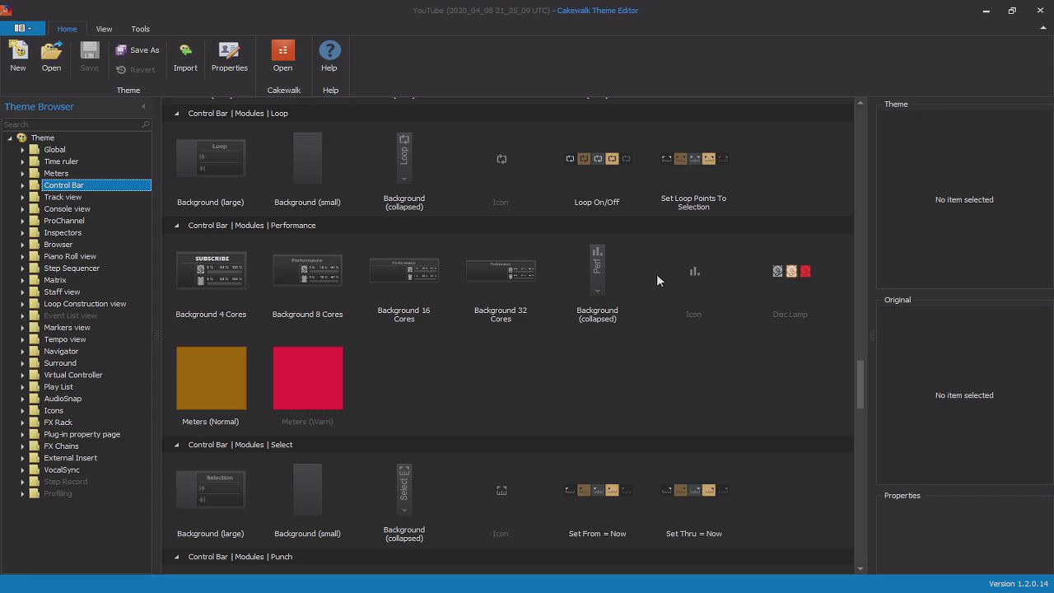
Step: Open Background 32 Cores in paint.net and cover its Performance label with blank background
{"action": "double_click", "coordinate": [511, 276]}
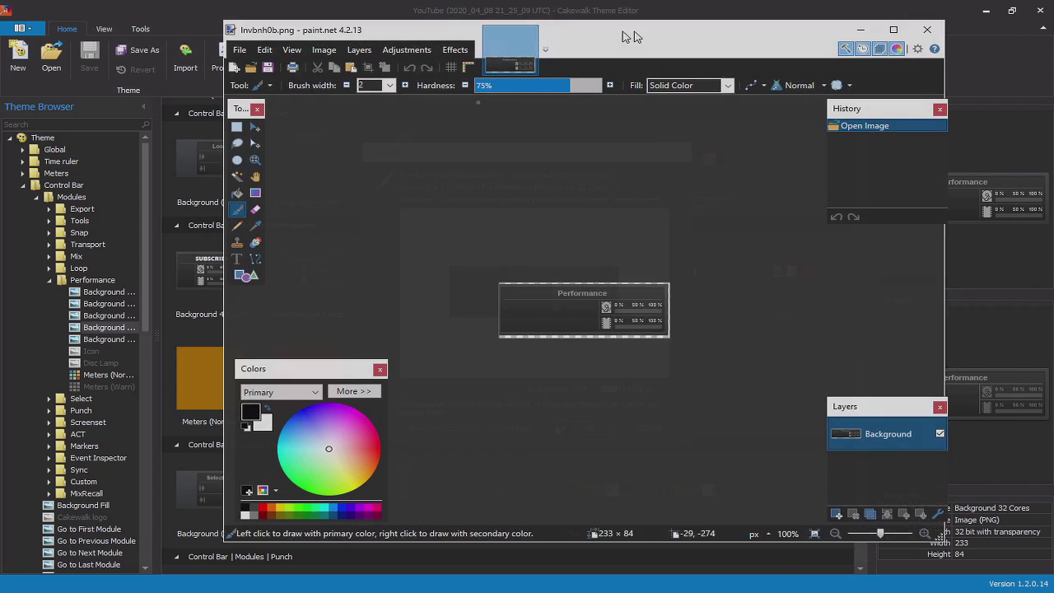
{"action": "left_click_drag", "start_coordinate": [632, 36], "coordinate": [525, 49]}
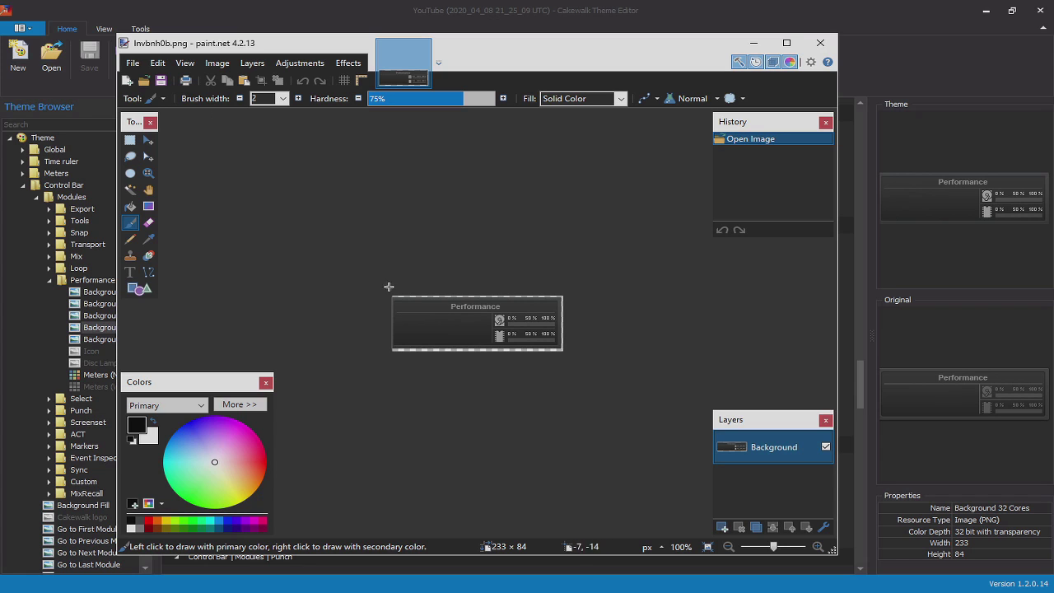
{"action": "scroll", "coordinate": [514, 342], "scroll_direction": "up", "scroll_amount": 5}
{"action": "left_click", "coordinate": [130, 140]}
{"action": "left_click_drag", "start_coordinate": [460, 282], "coordinate": [638, 304]}
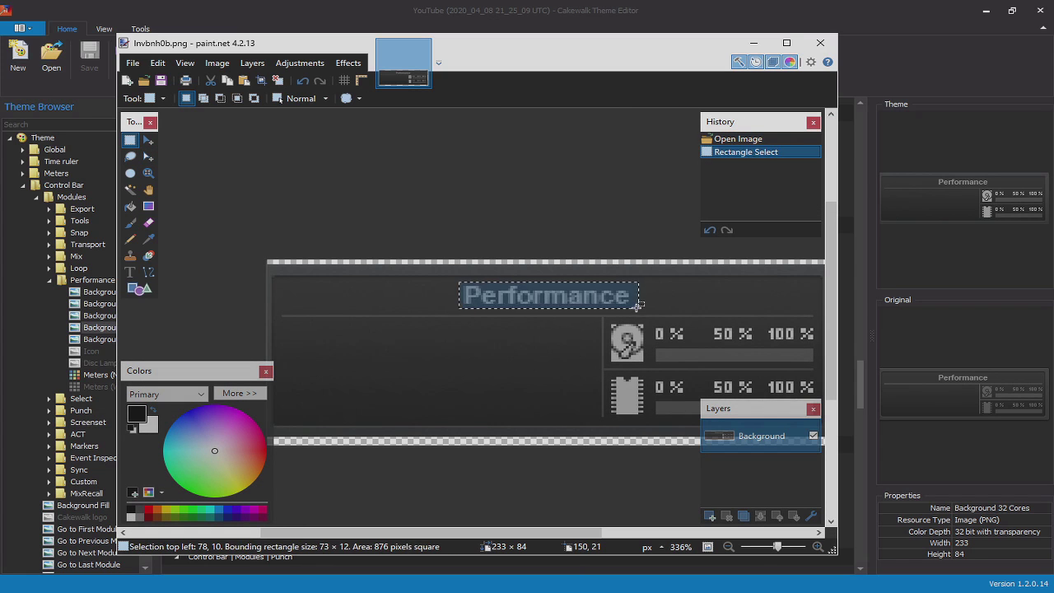
{"action": "key", "text": "Delete"}
{"action": "key", "text": "ctrl+z"}
{"action": "left_click_drag", "start_coordinate": [288, 282], "coordinate": [447, 309]}
{"action": "key", "text": "m"}
{"action": "left_click_drag", "start_coordinate": [357, 294], "coordinate": [526, 292]}
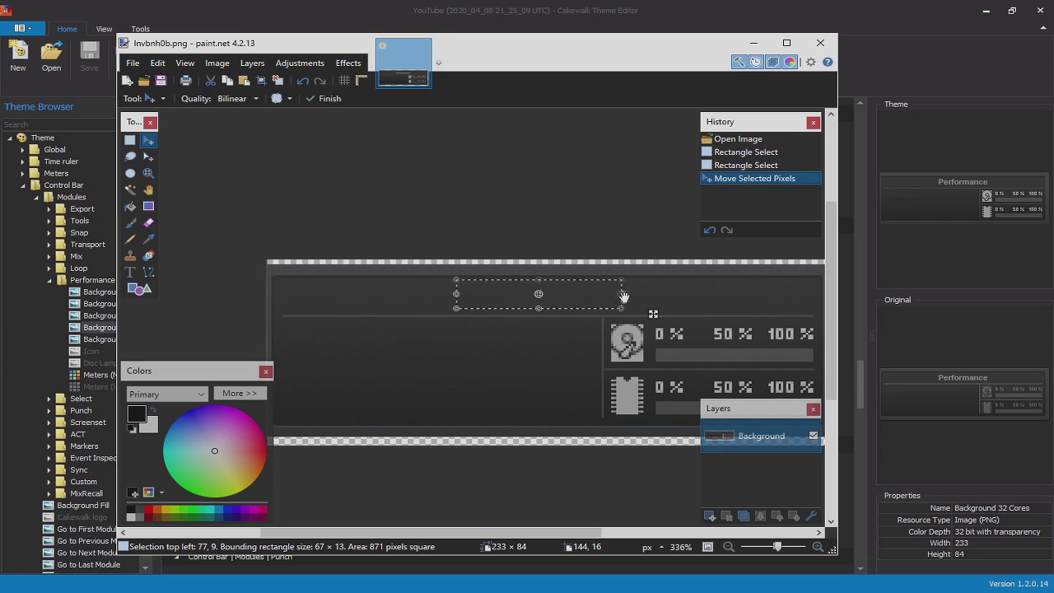
{"action": "left_click_drag", "start_coordinate": [623, 295], "coordinate": [665, 293]}
{"action": "left_click", "coordinate": [130, 271]}
Step: Undo stray text and layer-visibility changes, returning to the blanked header with nothing selected
{"action": "left_click", "coordinate": [398, 292]}
{"action": "left_click", "coordinate": [459, 288]}
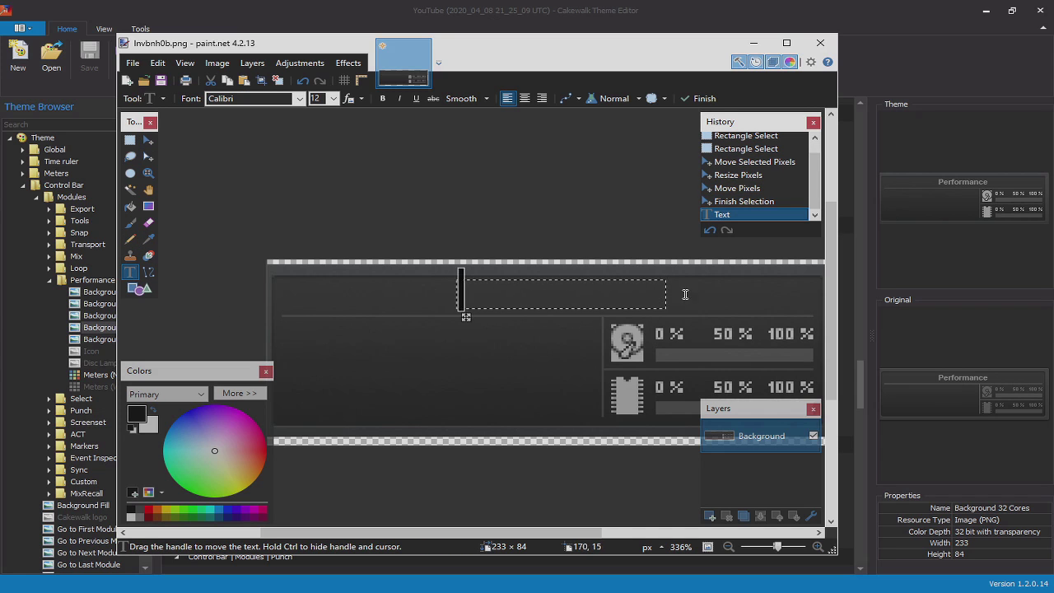
{"action": "left_click", "coordinate": [494, 288]}
{"action": "scroll", "coordinate": [475, 238], "scroll_direction": "up", "scroll_amount": 2}
{"action": "double_click", "coordinate": [813, 435]}
{"action": "left_click", "coordinate": [373, 433]}
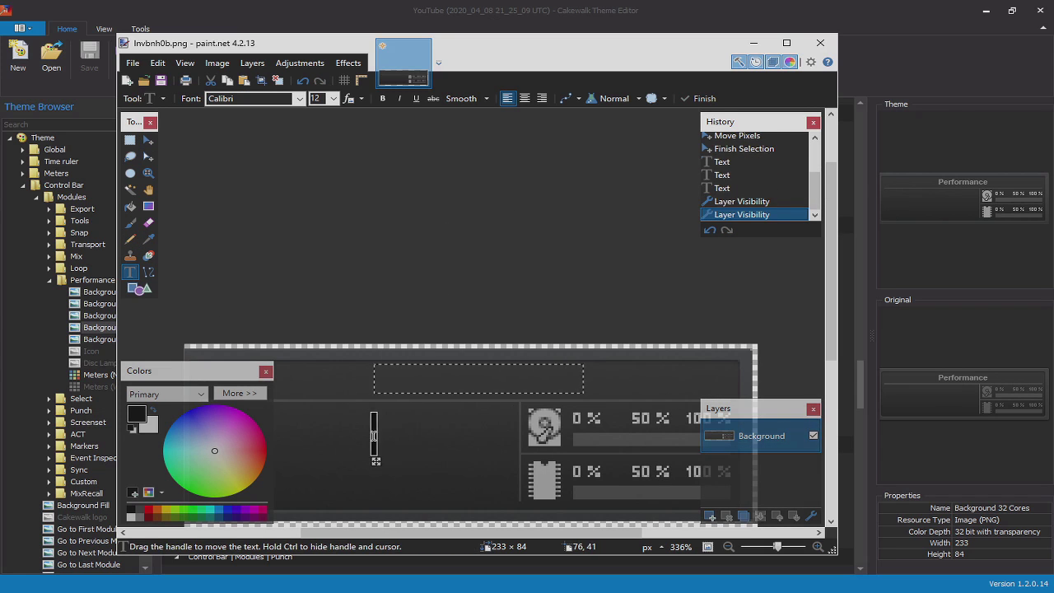
{"action": "left_click", "coordinate": [709, 230]}
{"action": "key", "text": "ctrl+y"}
{"action": "key", "text": "ctrl+d"}
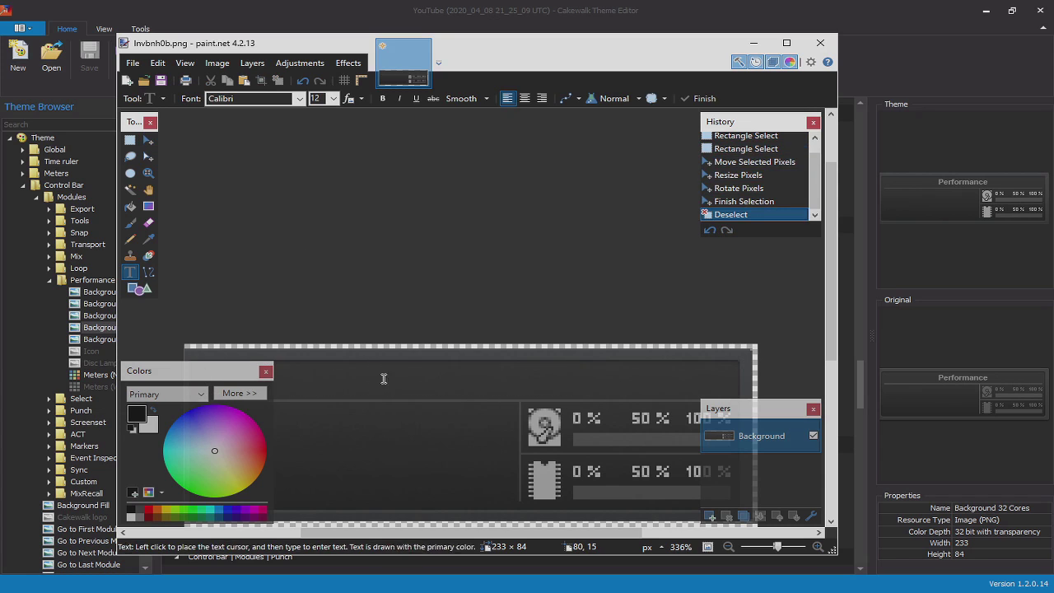
Step: Type SUBSCRIBE in light grey in the blanked header
{"action": "left_click", "coordinate": [383, 378]}
{"action": "type", "text": "SUBSCRIBE"}
{"action": "key", "text": "ctrl+z"}
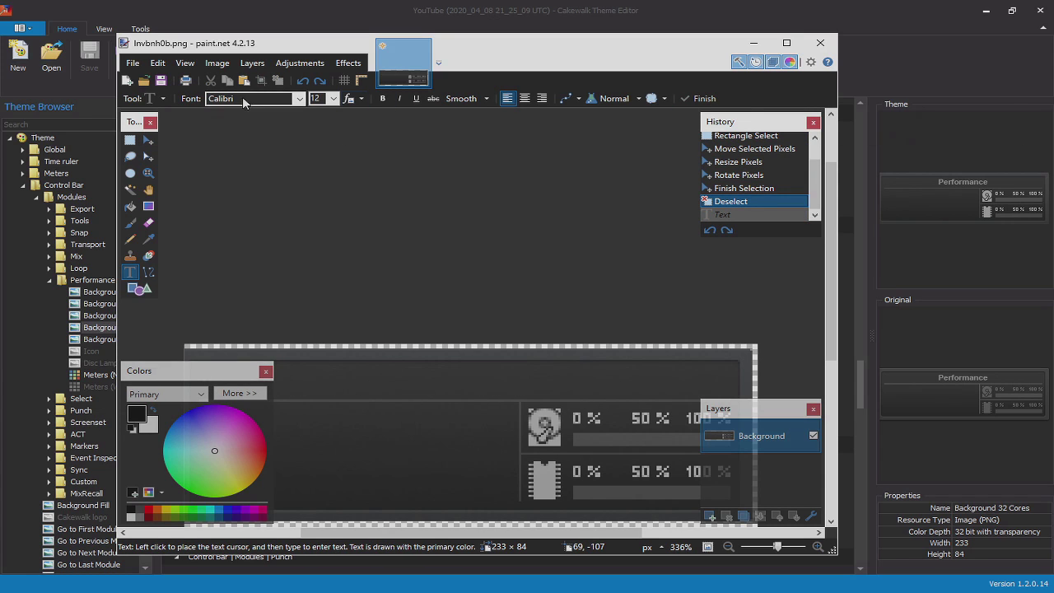
{"action": "left_click", "coordinate": [216, 453]}
{"action": "left_click", "coordinate": [376, 381]}
{"action": "type", "text": "SUB"}
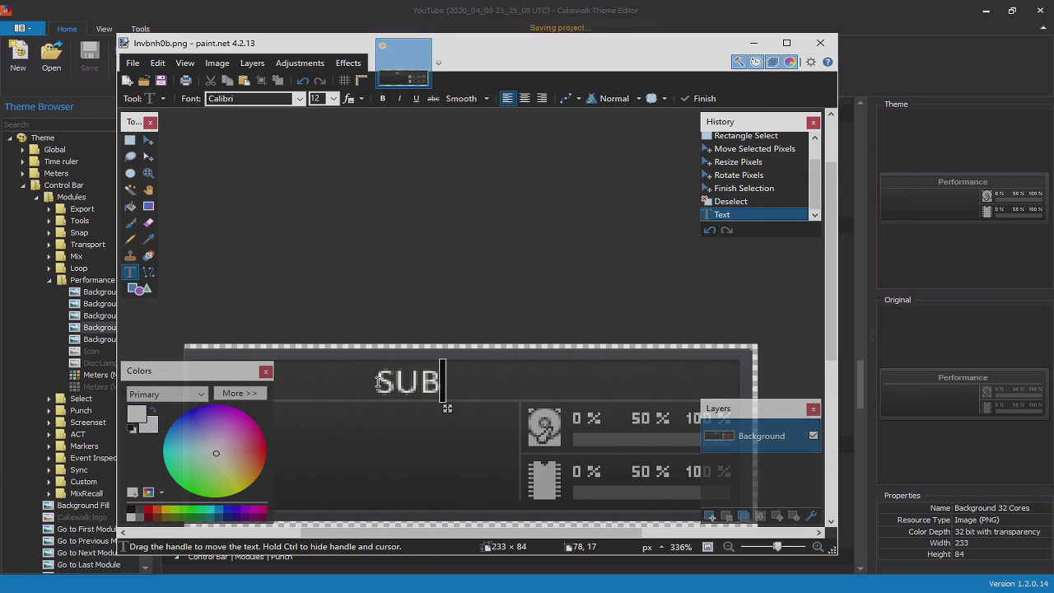
{"action": "type", "text": "SCRIBE"}
Step: Select the SUBSCRIBE text and nudge it right to centre it
{"action": "scroll", "coordinate": [445, 387], "scroll_direction": "down", "scroll_amount": 3}
{"action": "left_click", "coordinate": [130, 140]}
{"action": "left_click_drag", "start_coordinate": [403, 359], "coordinate": [474, 380]}
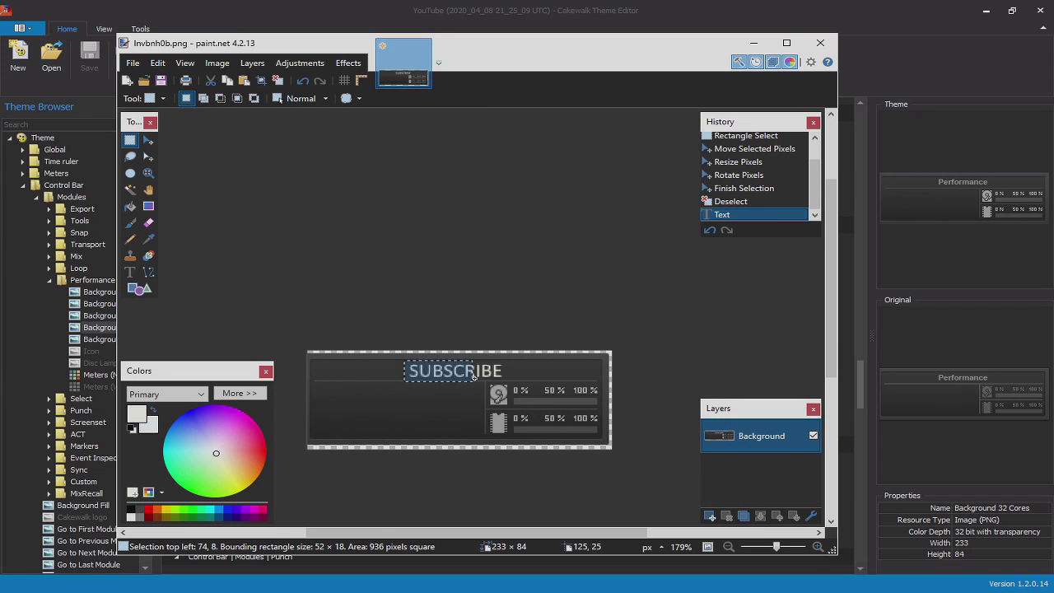
{"action": "left_click", "coordinate": [148, 140]}
{"action": "key", "text": "Right"}
{"action": "key", "text": "Right"}
{"action": "key", "text": "Right"}
{"action": "key", "text": "Right"}
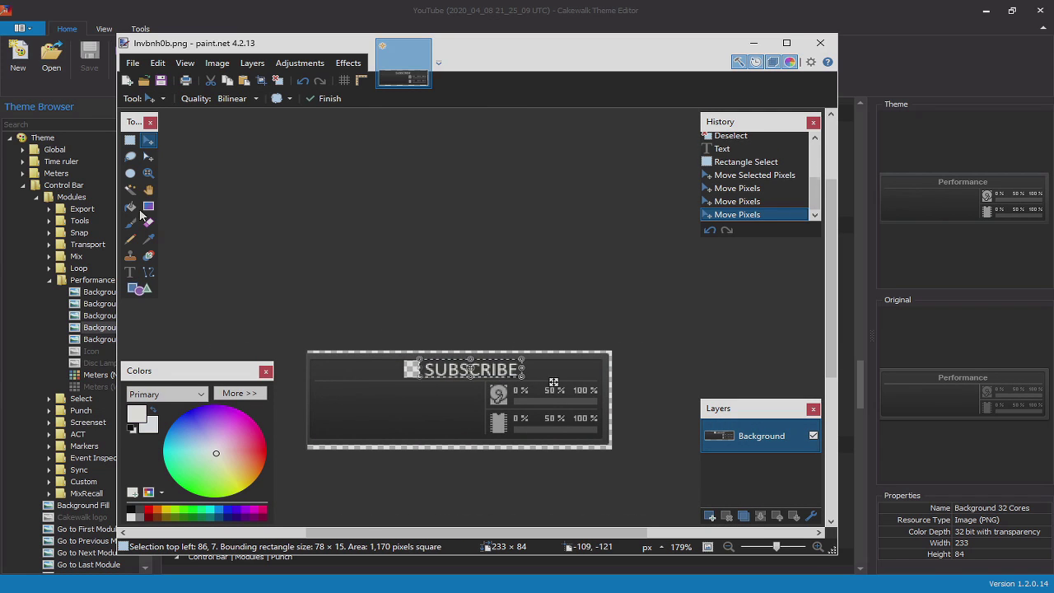
Step: Fill the transparent gaps beside SUBSCRIBE with the dark background colour
{"action": "left_click", "coordinate": [130, 206]}
{"action": "left_click", "coordinate": [417, 367]}
{"action": "left_click", "coordinate": [130, 222]}
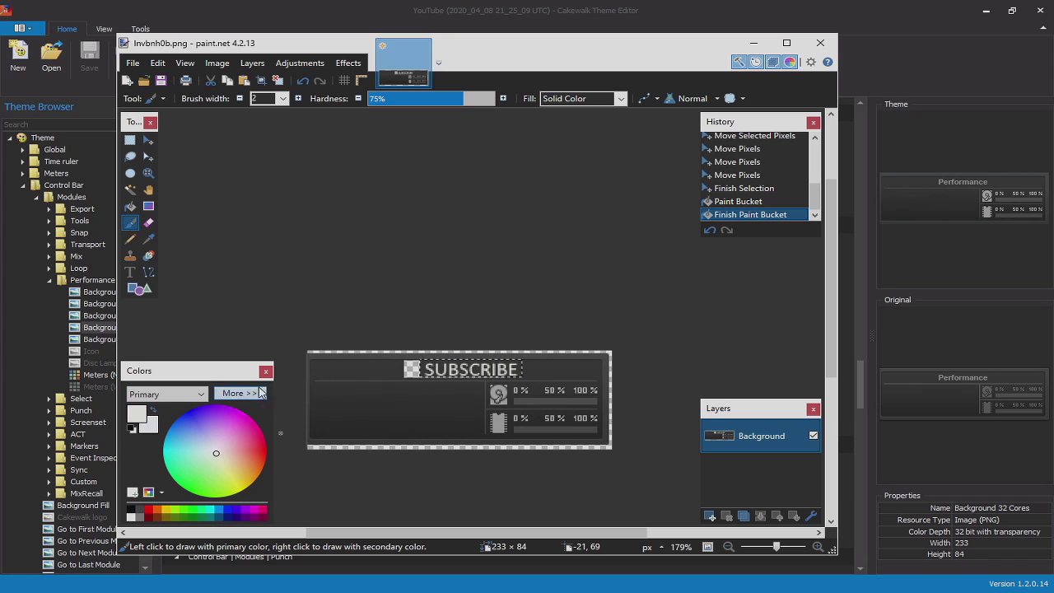
{"action": "key", "text": "ctrl+d"}
{"action": "left_click", "coordinate": [369, 367]}
{"action": "key", "text": "f"}
{"action": "left_click", "coordinate": [416, 366]}
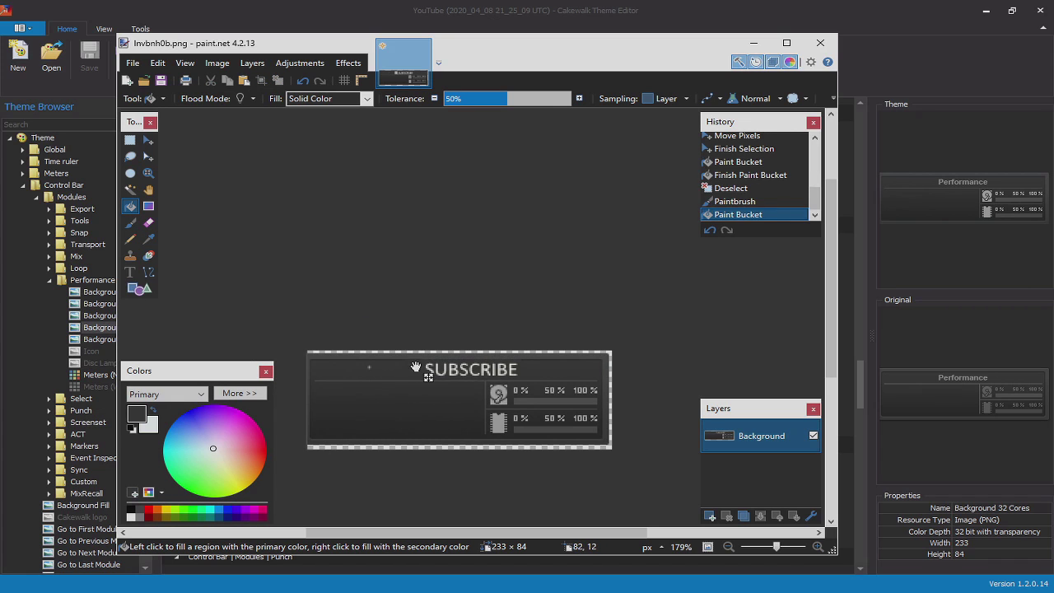
{"action": "key", "text": "ctrl+z"}
{"action": "key", "text": "ctrl+z"}
{"action": "left_click", "coordinate": [409, 367]}
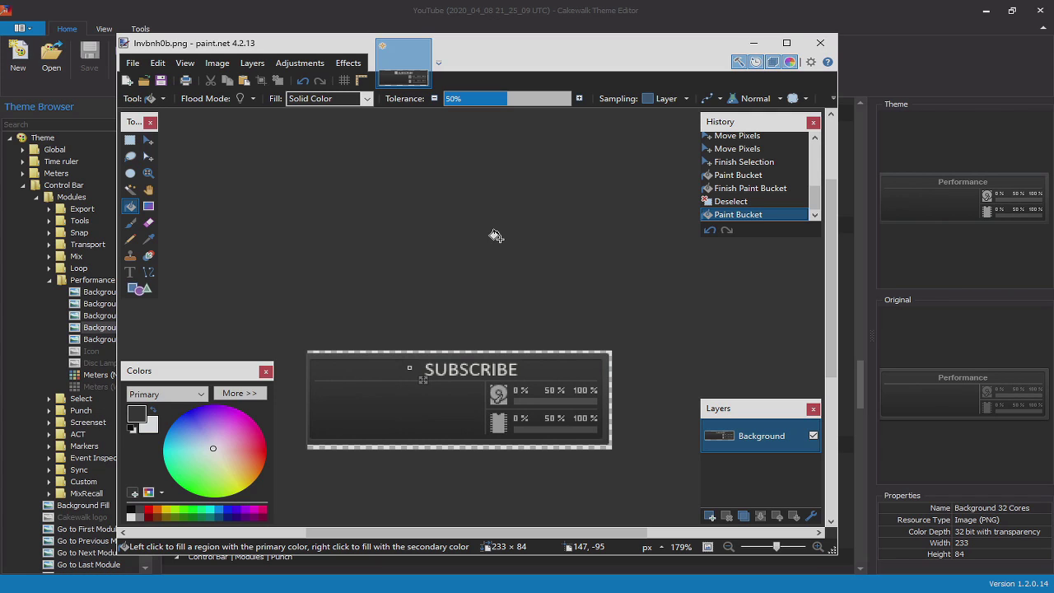
Step: Save the edited PNG in paint.net and load it into the Background 32 Cores image
{"action": "left_click", "coordinate": [132, 63]}
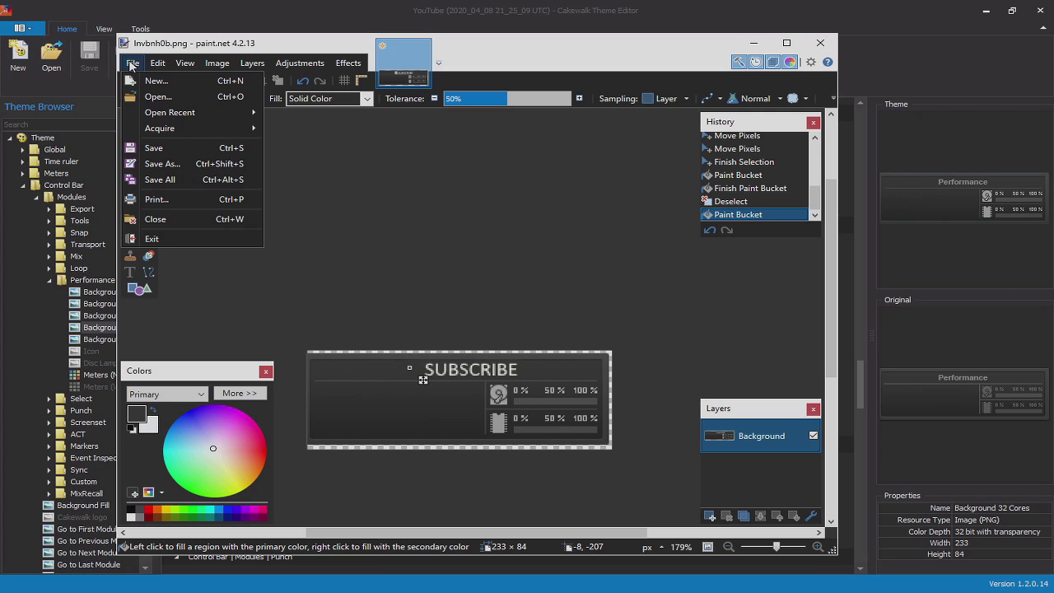
{"action": "left_click", "coordinate": [159, 149]}
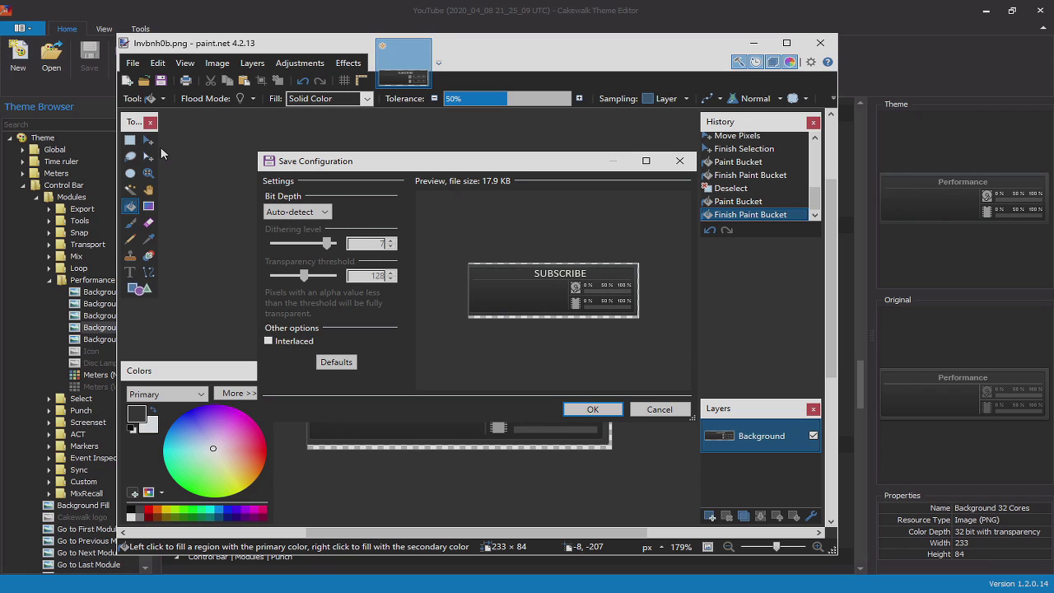
{"action": "left_click", "coordinate": [586, 412]}
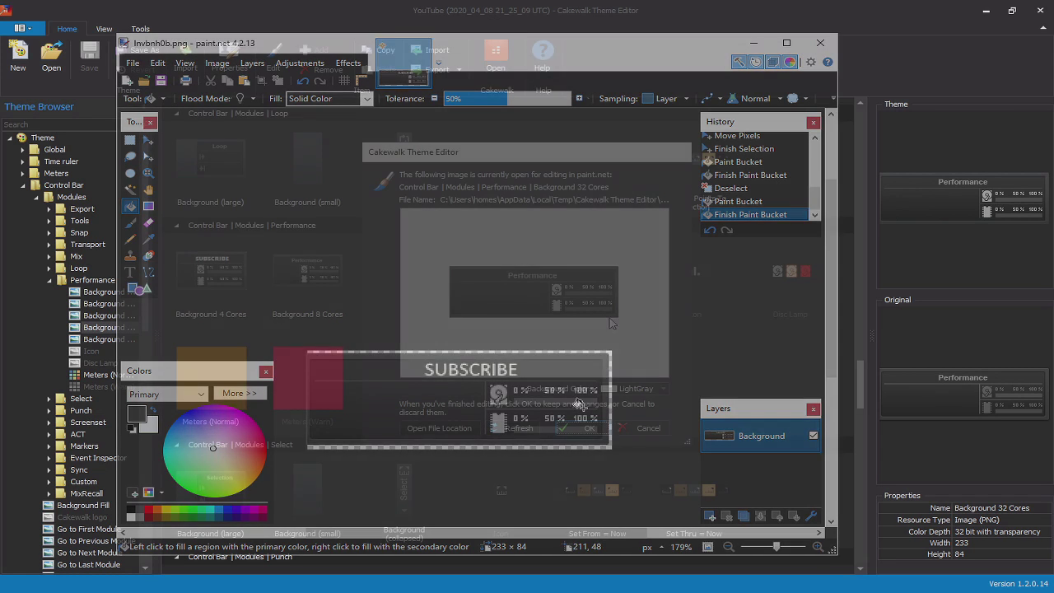
{"action": "left_click", "coordinate": [520, 430]}
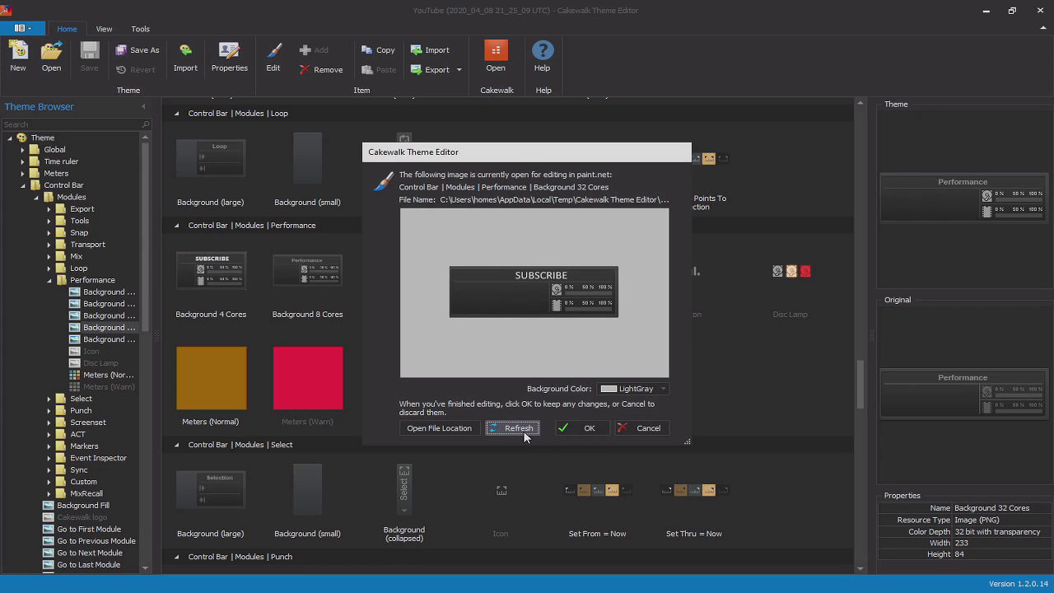
{"action": "left_click", "coordinate": [597, 426]}
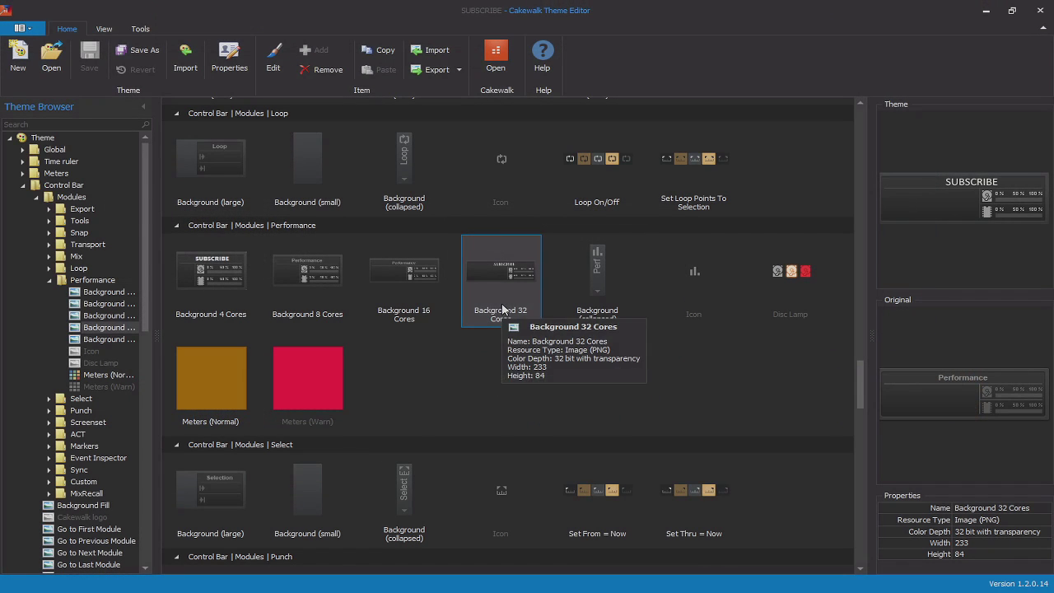
Step: Save the theme as SUBSCRIBE.sth, replacing the existing file
{"action": "left_click", "coordinate": [138, 50]}
{"action": "left_click", "coordinate": [227, 125]}
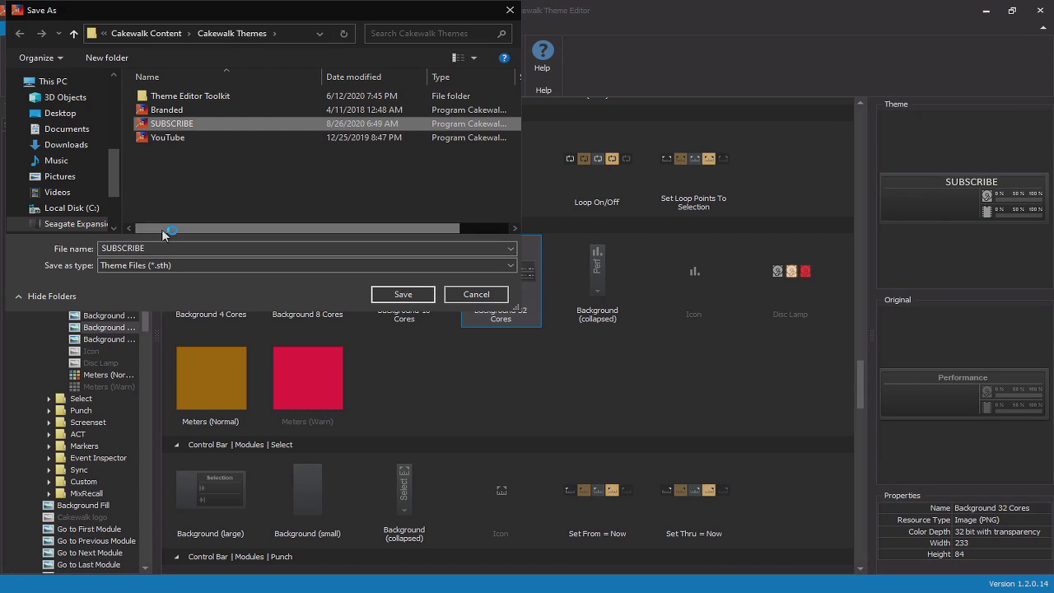
{"action": "left_click", "coordinate": [400, 298]}
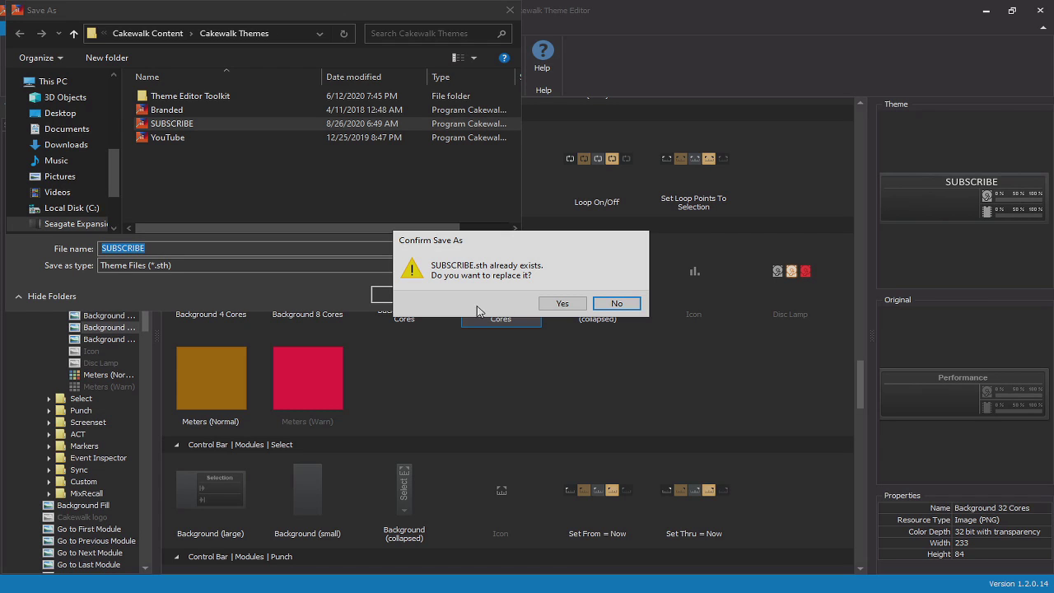
{"action": "left_click", "coordinate": [617, 304]}
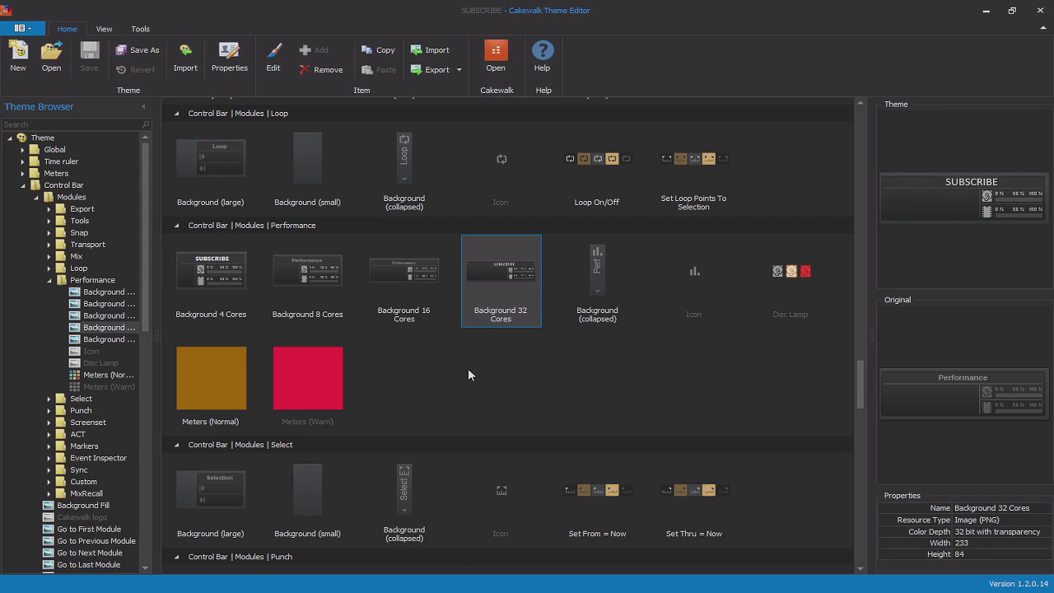